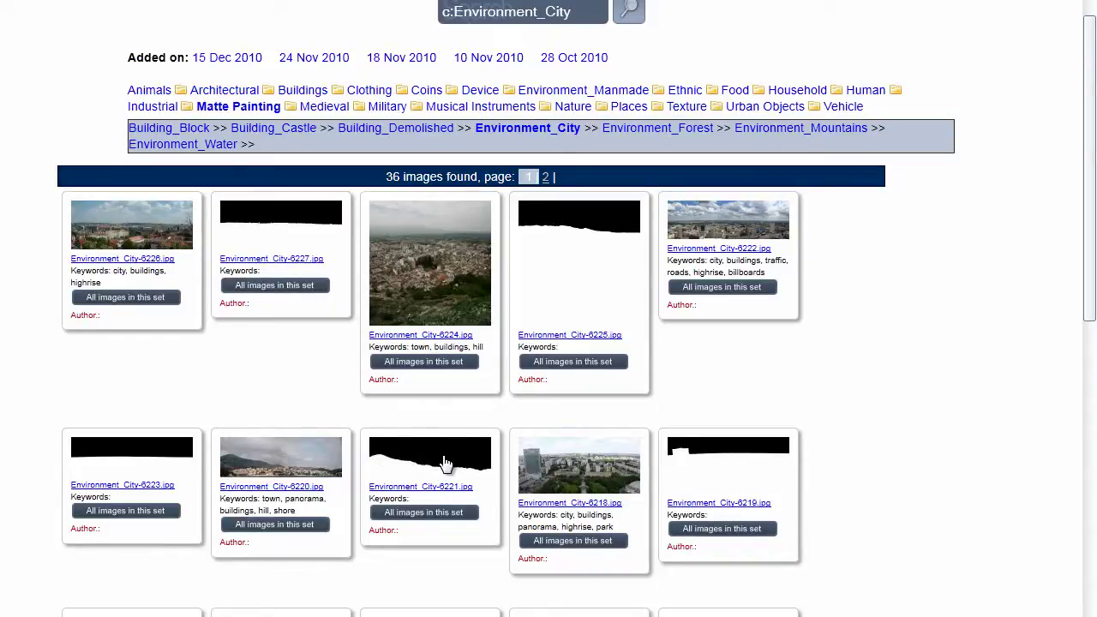
# Step: Download the original-size Environment_City-6218.jpg city panorama and save it in the "Tutos réalisés pour TUTO.com" folder
pyautogui.scroll(-2, 443, 464)
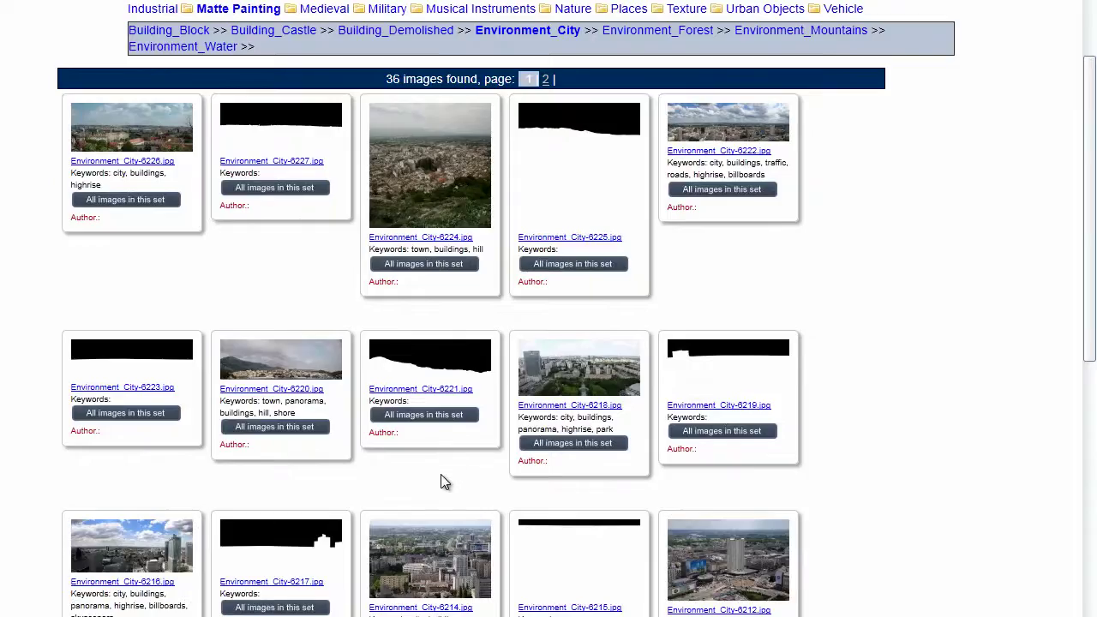
pyautogui.click(576, 370)
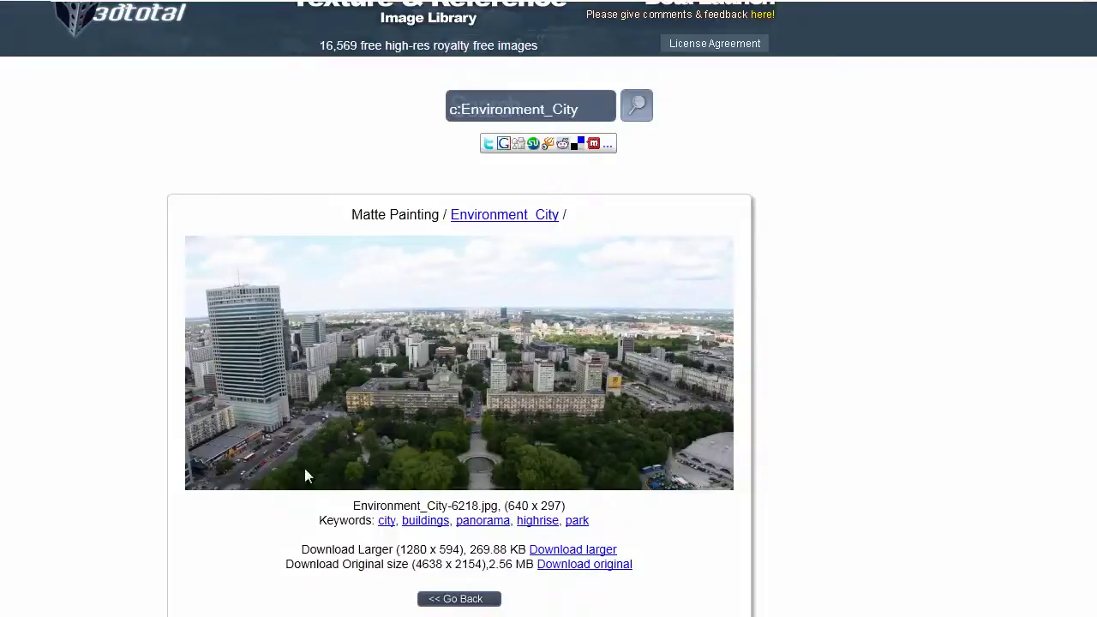
pyautogui.click(545, 566)
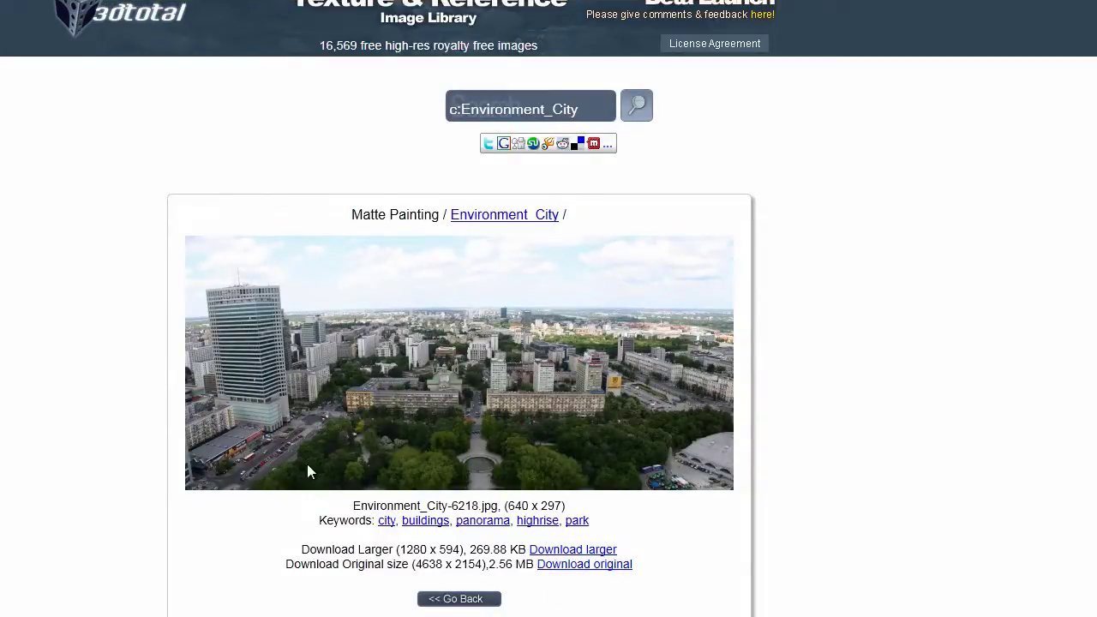
pyautogui.click(124, 296)
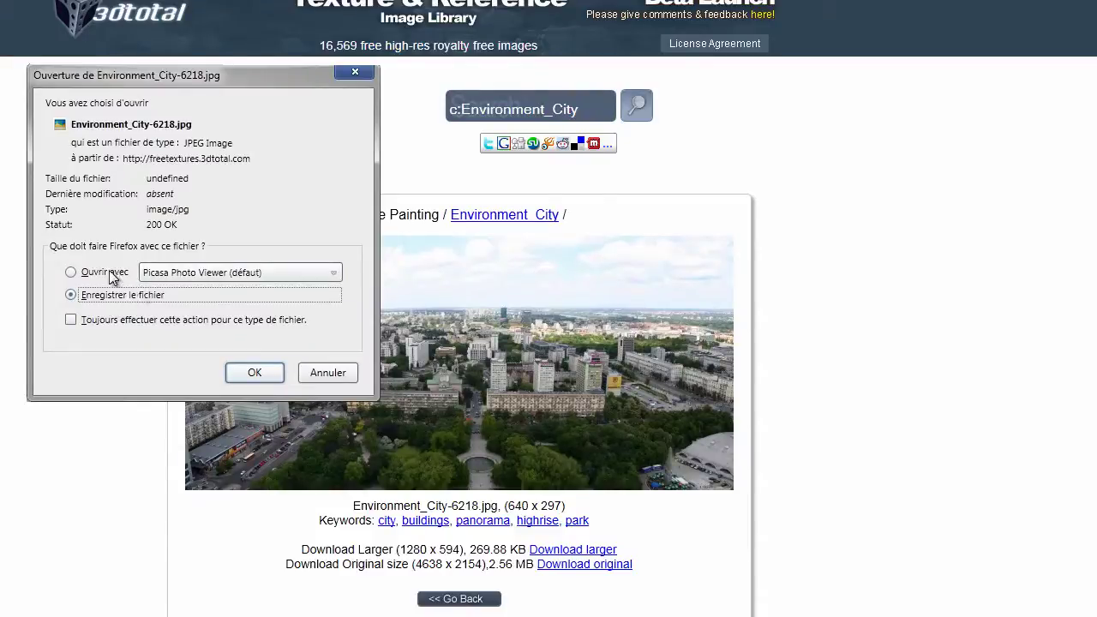
pyautogui.click(119, 299)
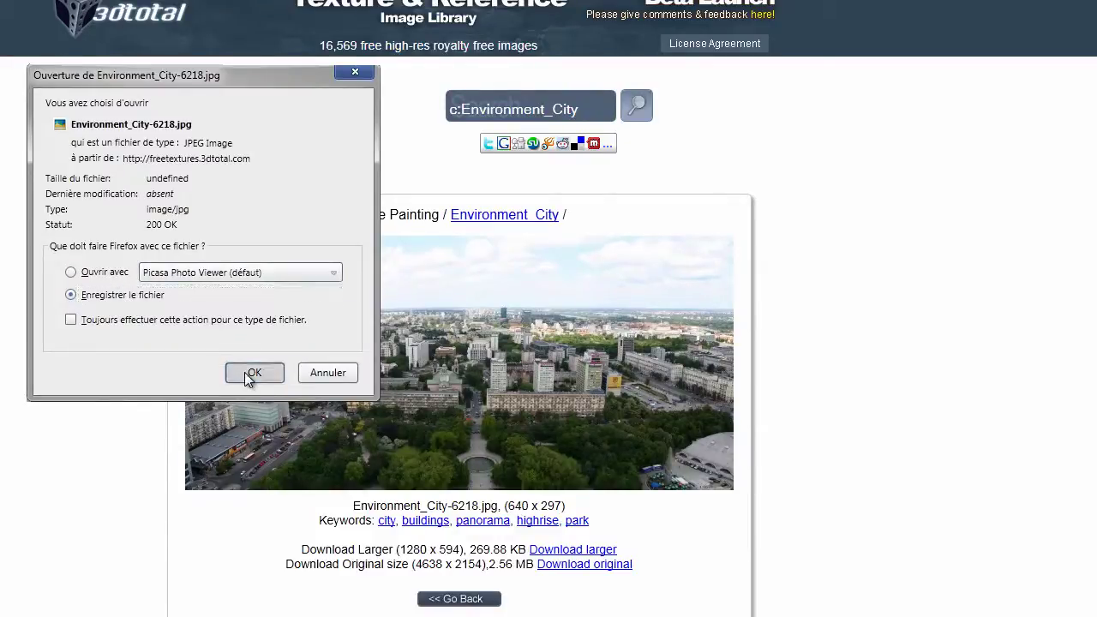
pyautogui.click(246, 374)
pyautogui.click(70, 19)
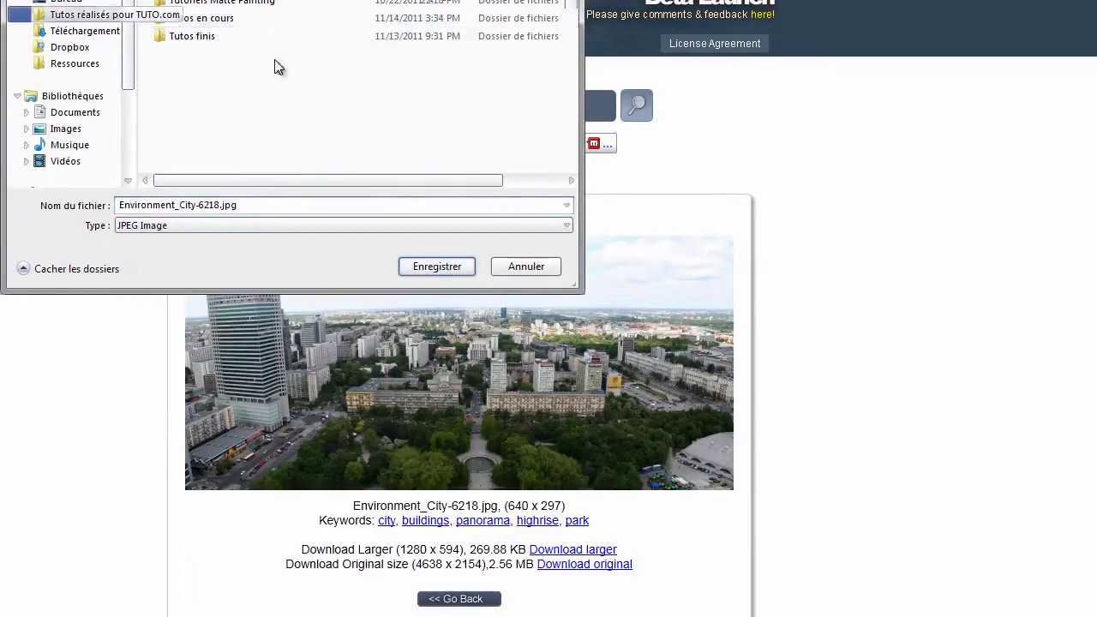
pyautogui.click(437, 266)
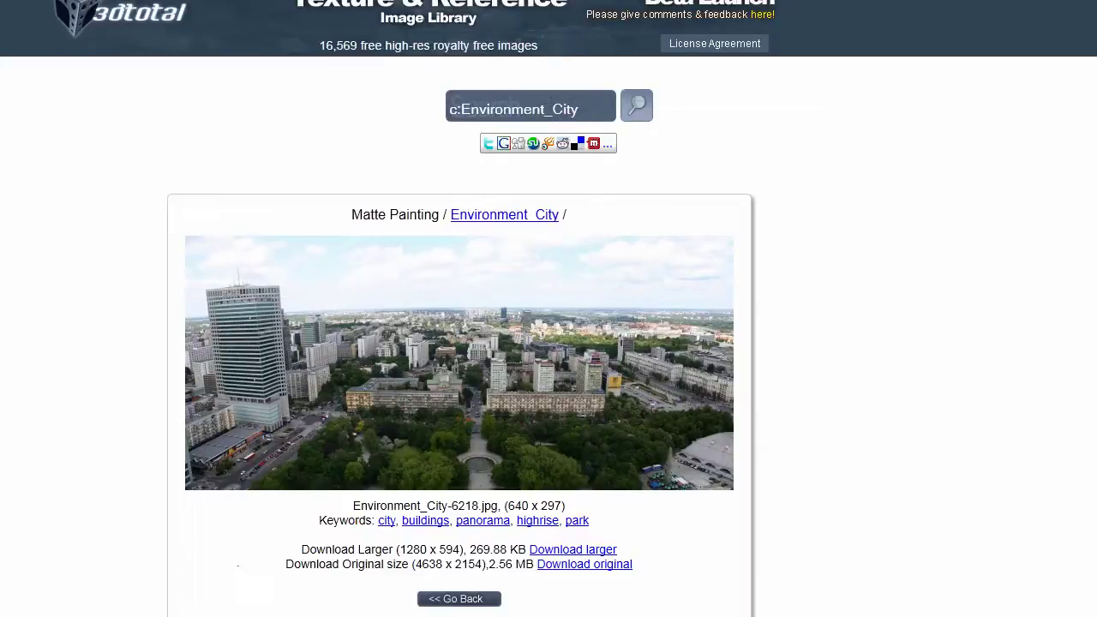
# Step: Open the downloaded Environment_City-6218.jpg from the "Tutos réalisés pour TUTO.com" folder in Photoshop and check its layers
pyautogui.click(313, 39)
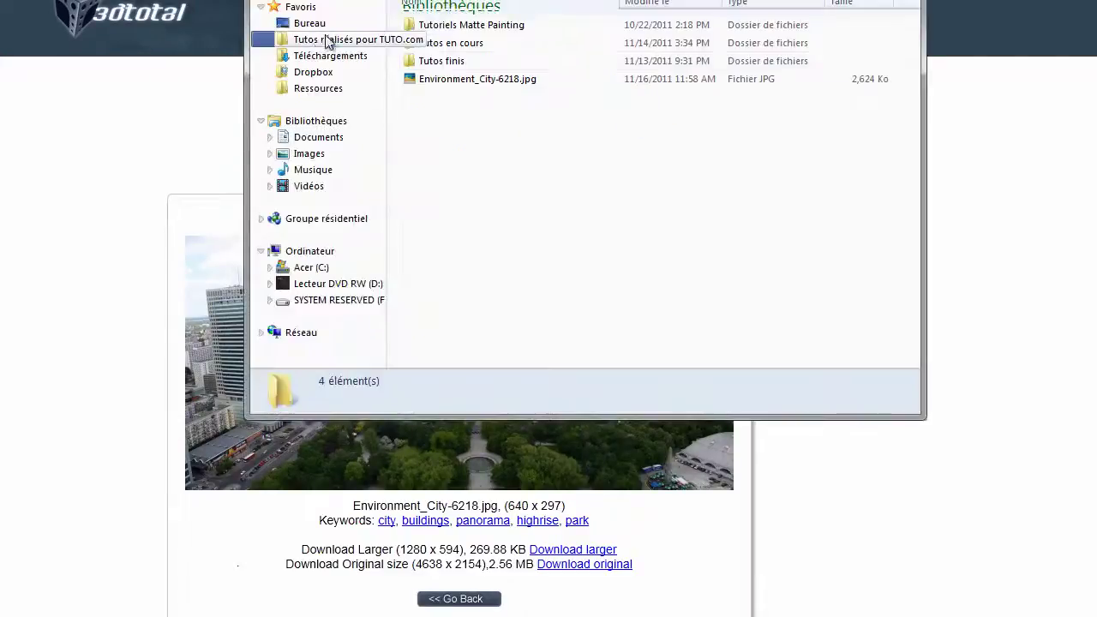
pyautogui.click(480, 79)
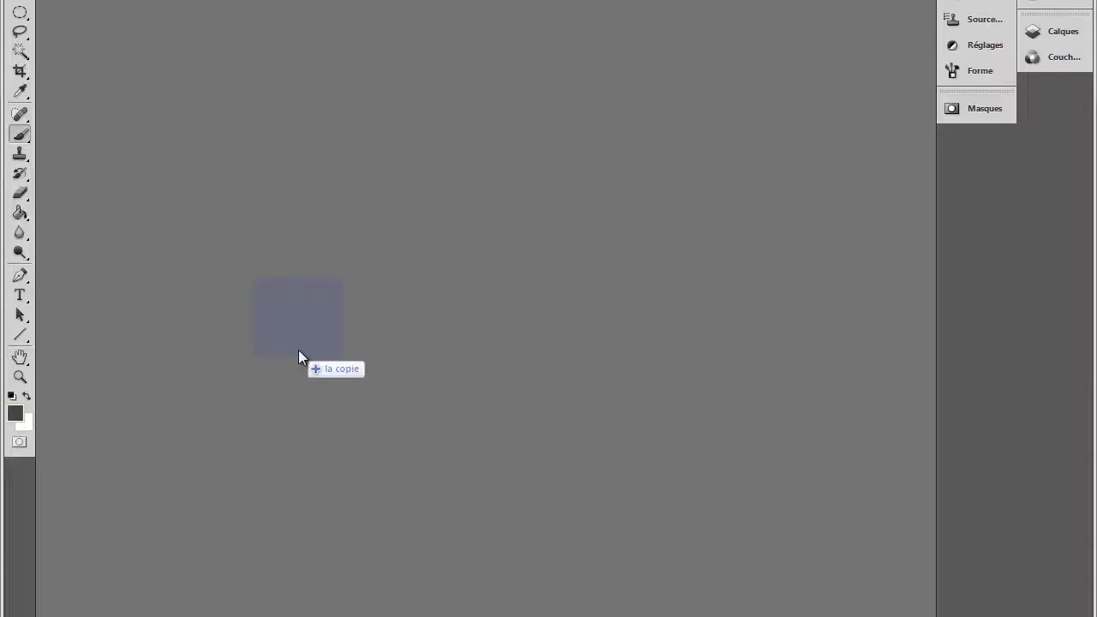
pyautogui.moveTo(299, 351); pyautogui.dragTo(300, 351)
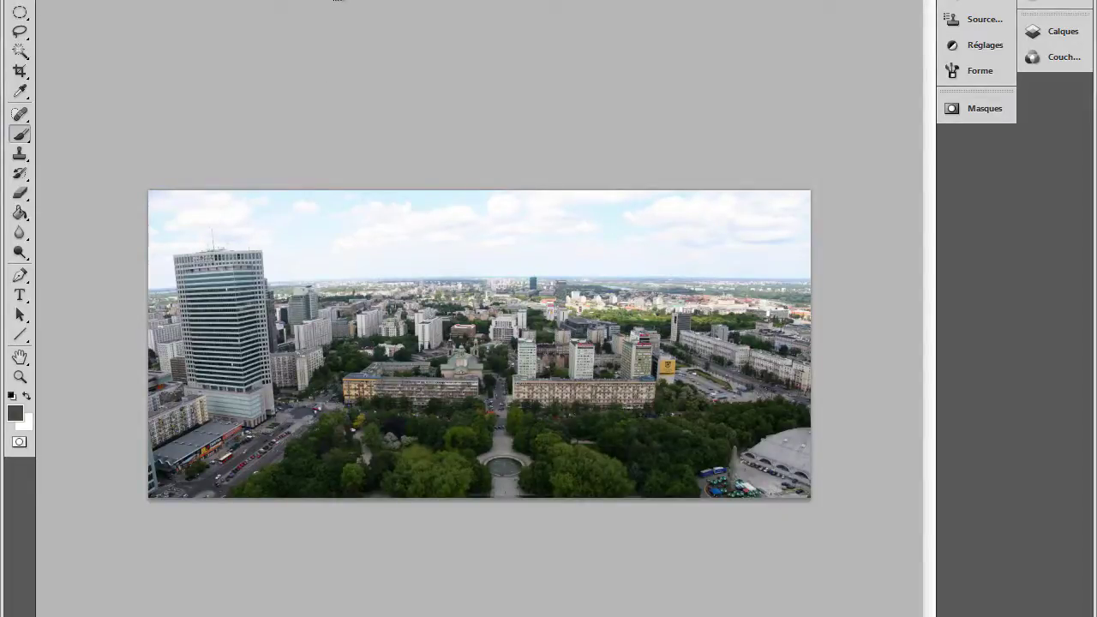
pyautogui.click(337, 0)
pyautogui.click(385, 37)
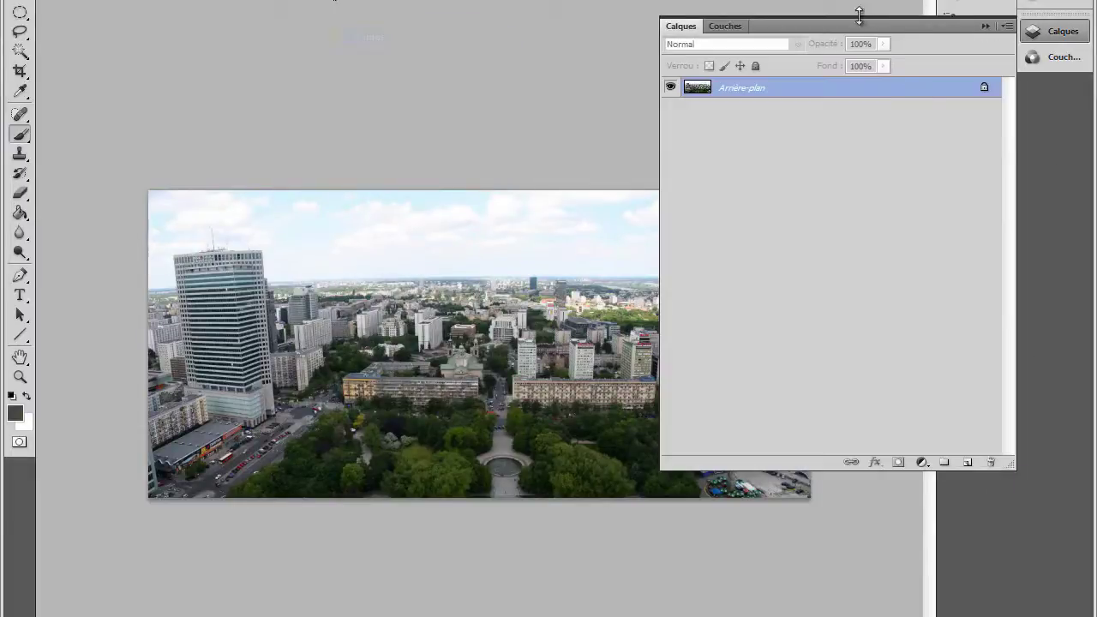
pyautogui.click(1050, 31)
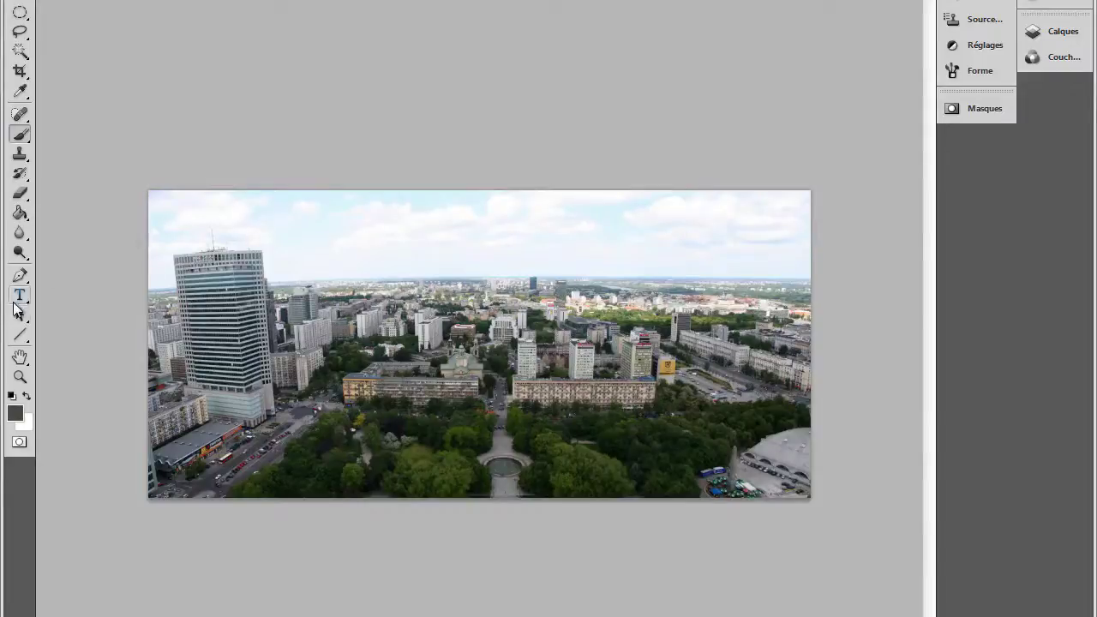
# Step: Try to outline the sky boundary with a lasso selection, from the photo's left horizon up around the tall tower's roof
pyautogui.click(20, 378)
pyautogui.click(194, 266)
pyautogui.click(194, 266)
pyautogui.click(151, 257)
pyautogui.click(196, 265)
pyautogui.moveTo(20, 31); pyautogui.dragTo(52, 34)
pyautogui.moveTo(105, 375)
pyautogui.mouseDown()
pyautogui.moveTo(186, 376)
pyautogui.moveTo(168, 304)
pyautogui.moveTo(177, 283)
pyautogui.moveTo(312, 269)
pyautogui.moveTo(293, 266)
pyautogui.moveTo(326, 268)
pyautogui.mouseUp()
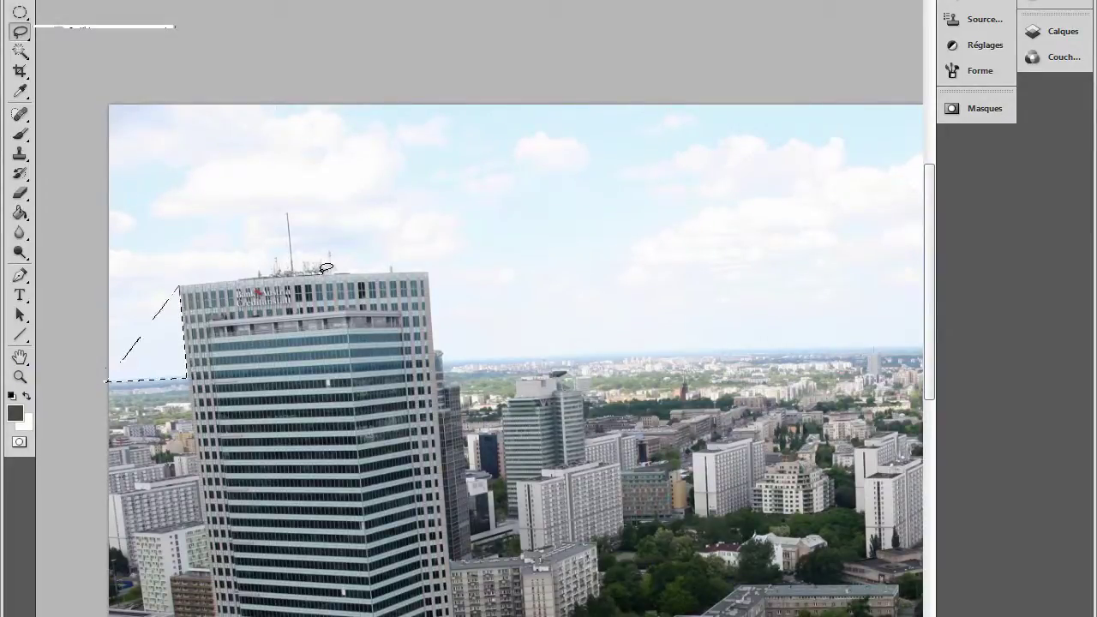
pyautogui.click(319, 271)
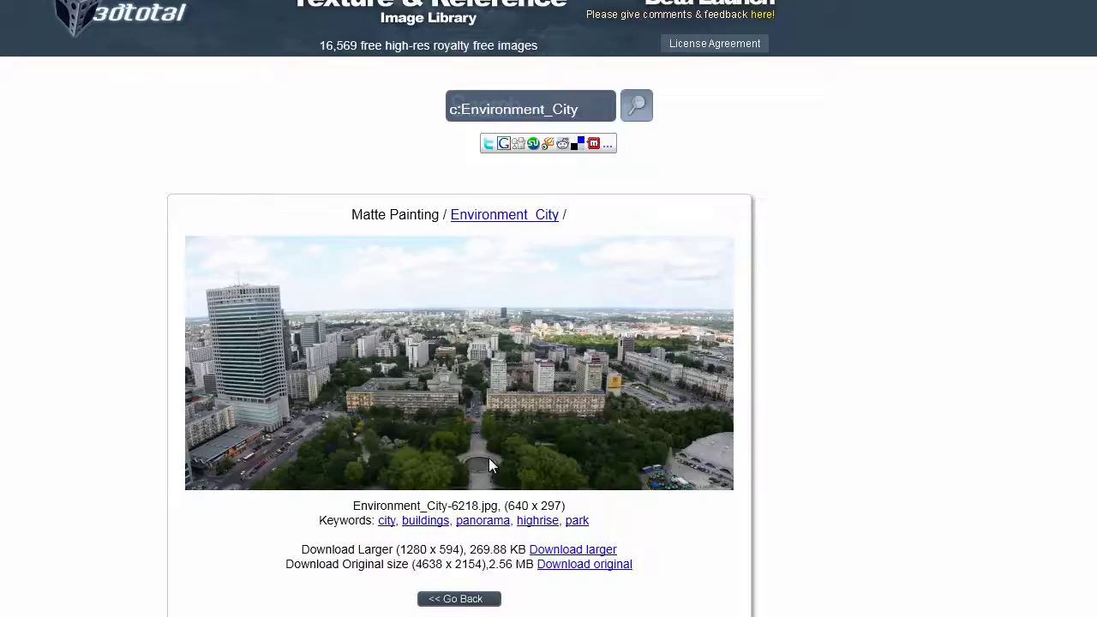
# Step: Return to the 3dtotal image library in Firefox and browse the Decorative images of the Architectural category
pyautogui.hotkey('alt', 'Left')
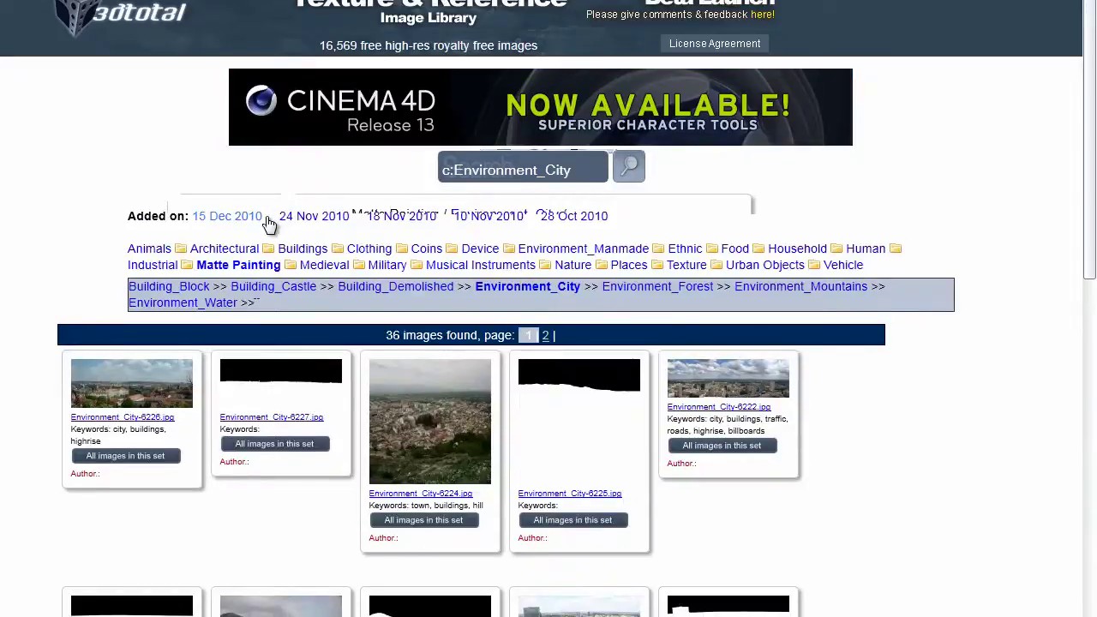
pyautogui.scroll(-2, 314, 220)
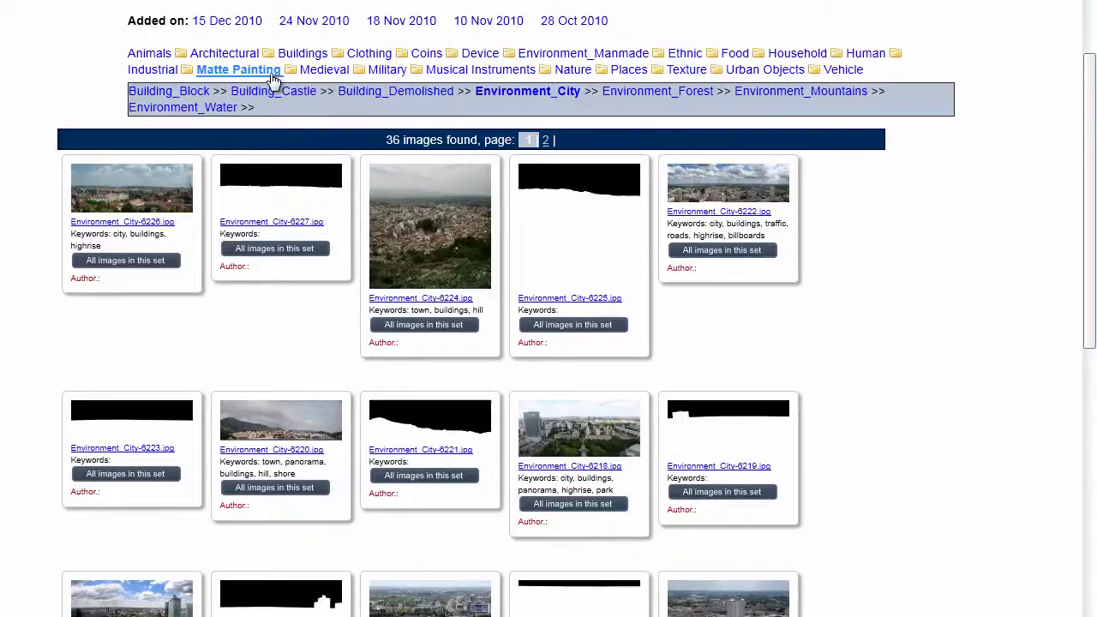
pyautogui.click(238, 57)
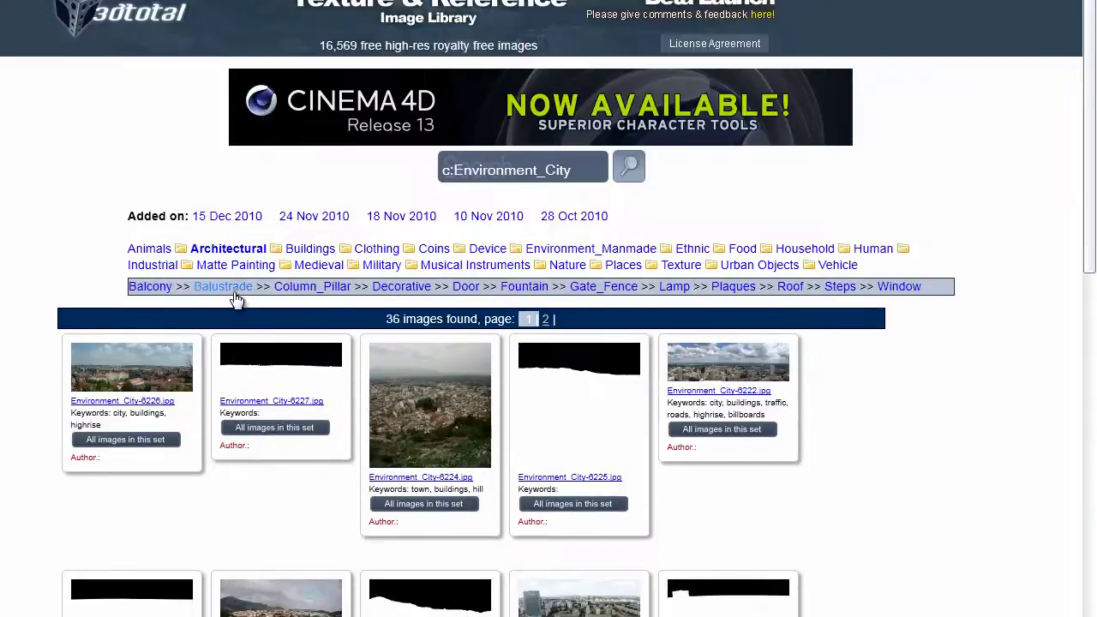
pyautogui.click(421, 288)
pyautogui.scroll(-1, 300, 394)
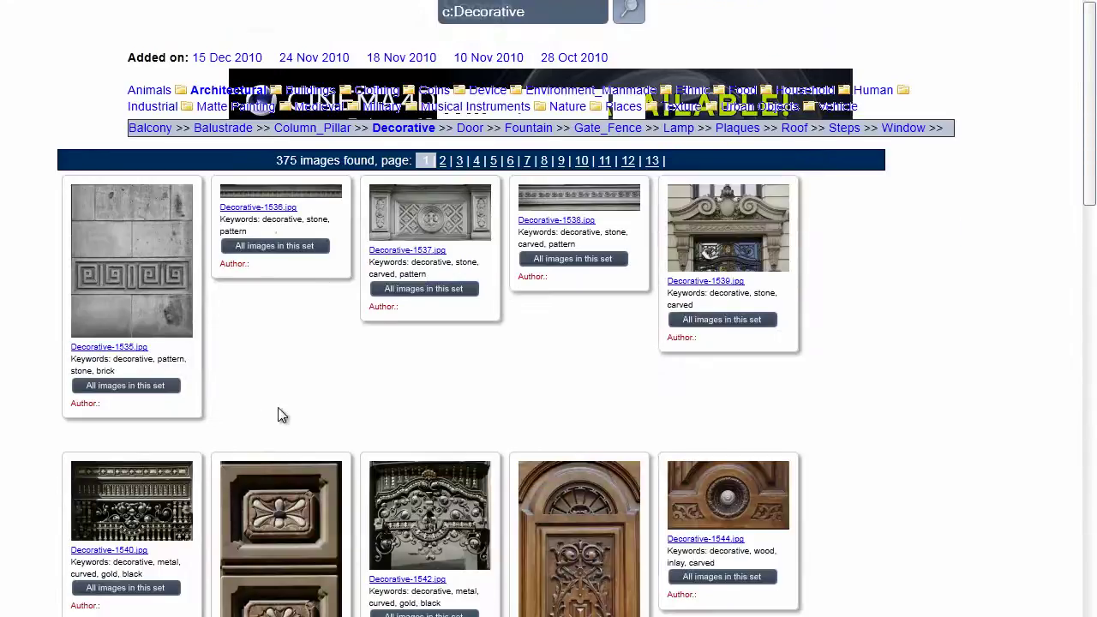
pyautogui.scroll(-1, 407, 369)
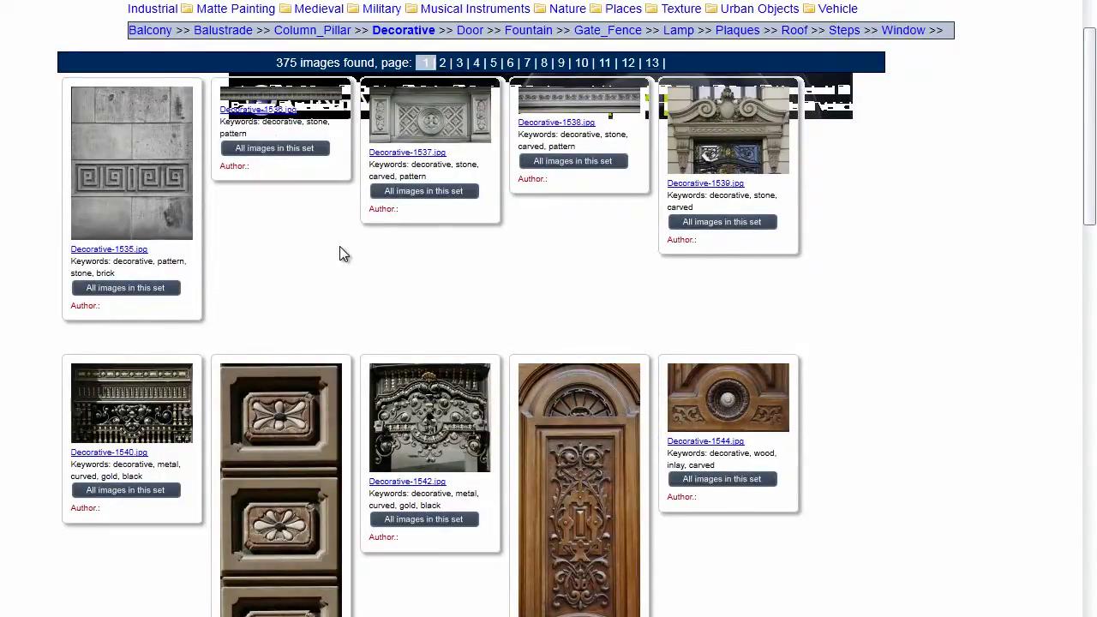
pyautogui.scroll(-1, 342, 250)
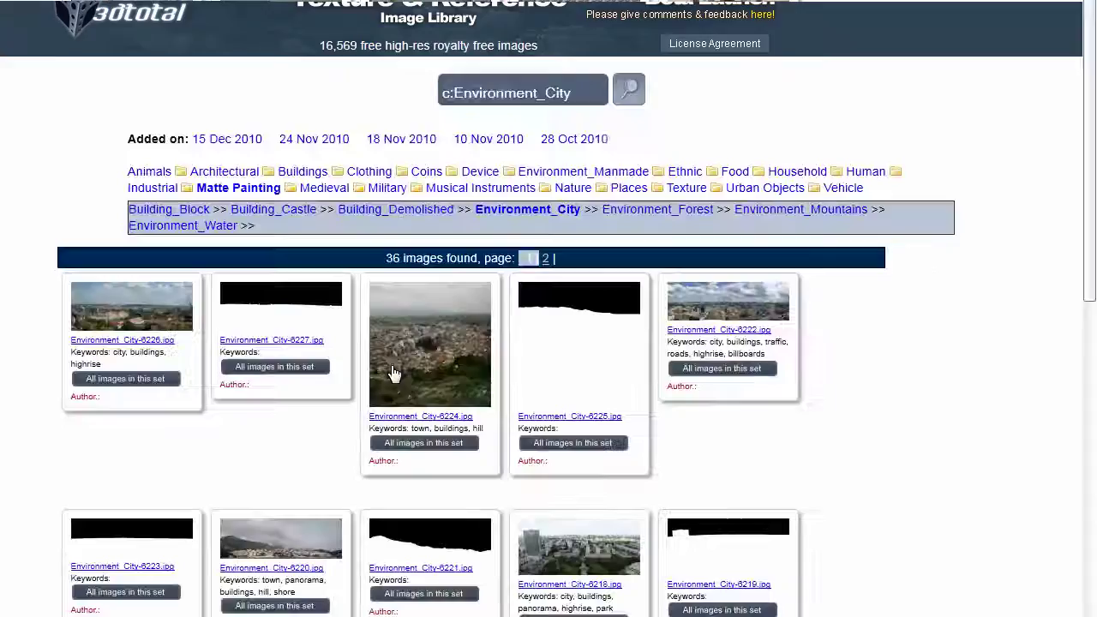
# Step: Download the original-size black-and-white mask Environment_City-6219.jpg from the Environment_City images and save it beside the panorama photo
pyautogui.scroll(-1, 392, 373)
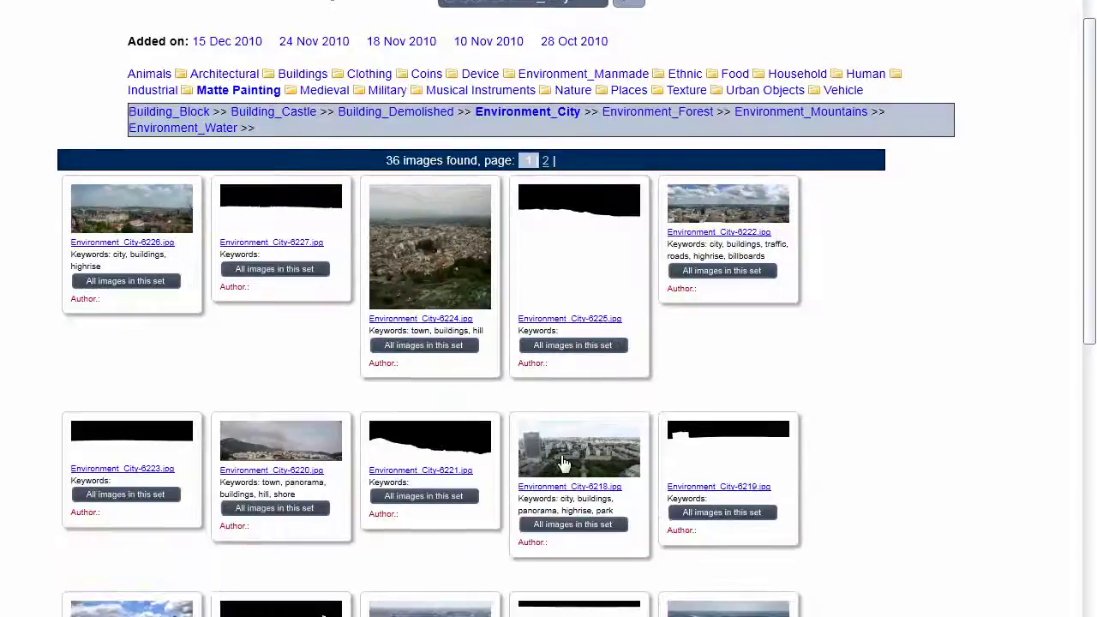
pyautogui.scroll(-1, 735, 445)
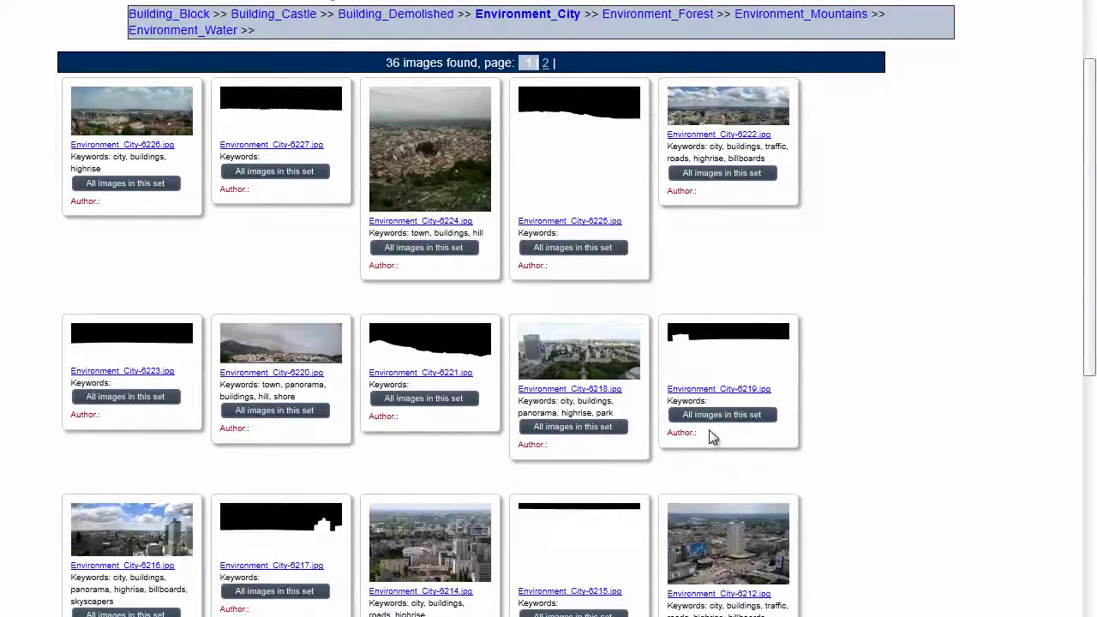
pyautogui.click(728, 331)
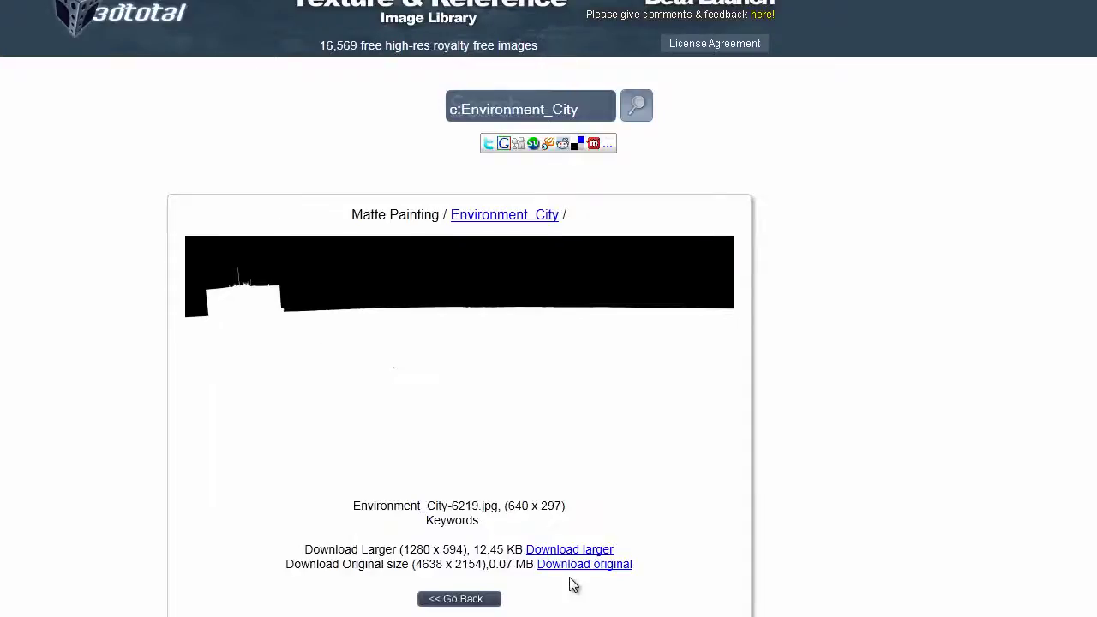
pyautogui.click(581, 572)
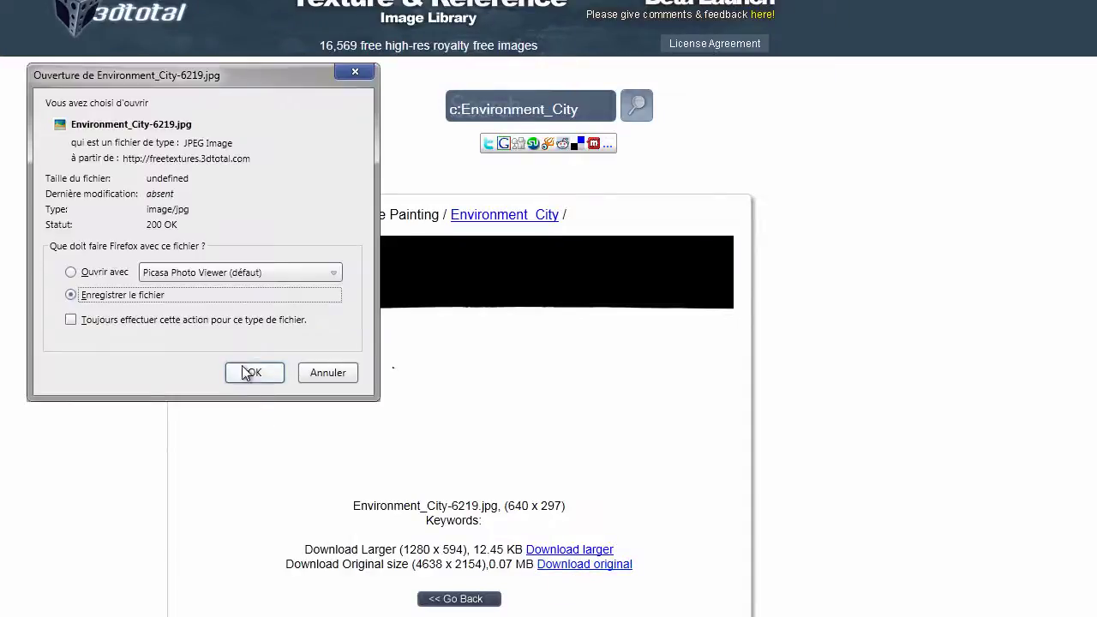
pyautogui.click(247, 376)
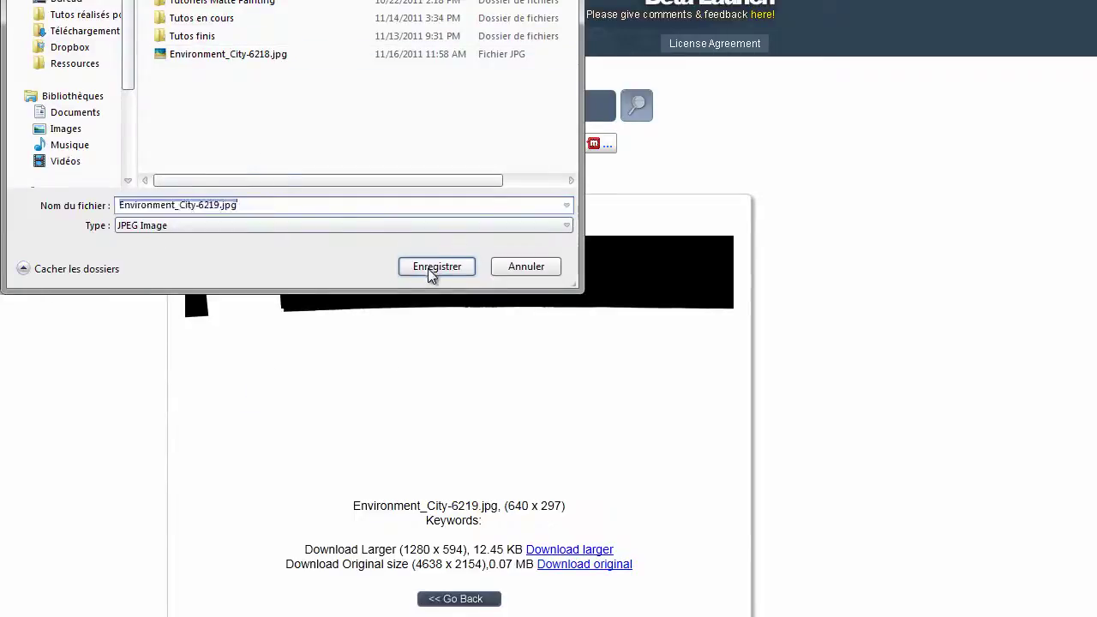
pyautogui.click(434, 267)
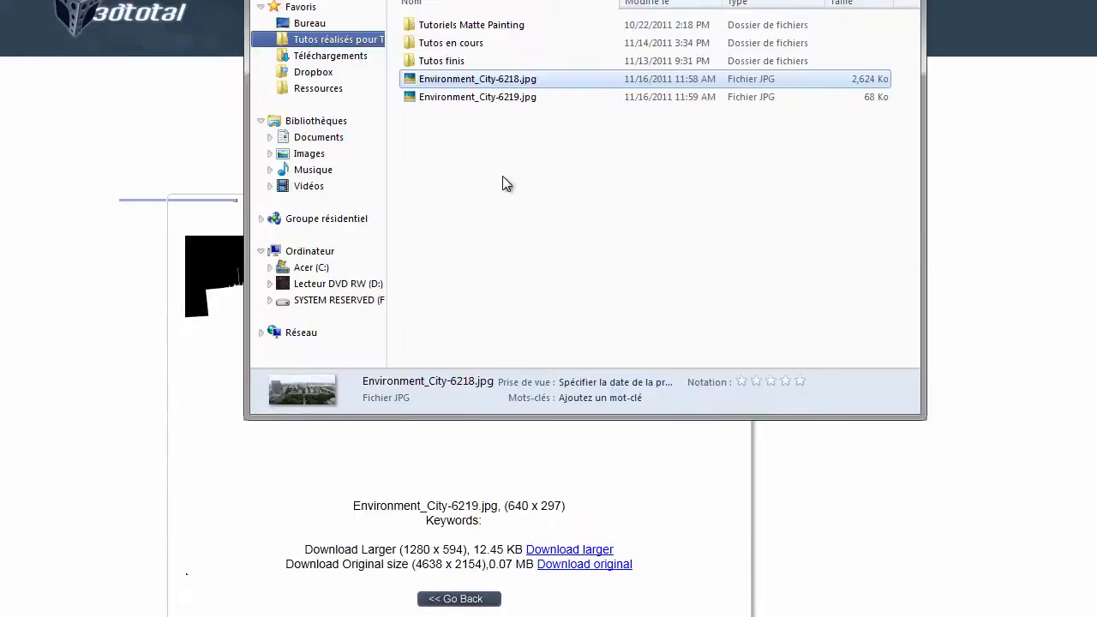
pyautogui.click(499, 177)
pyautogui.click(482, 101)
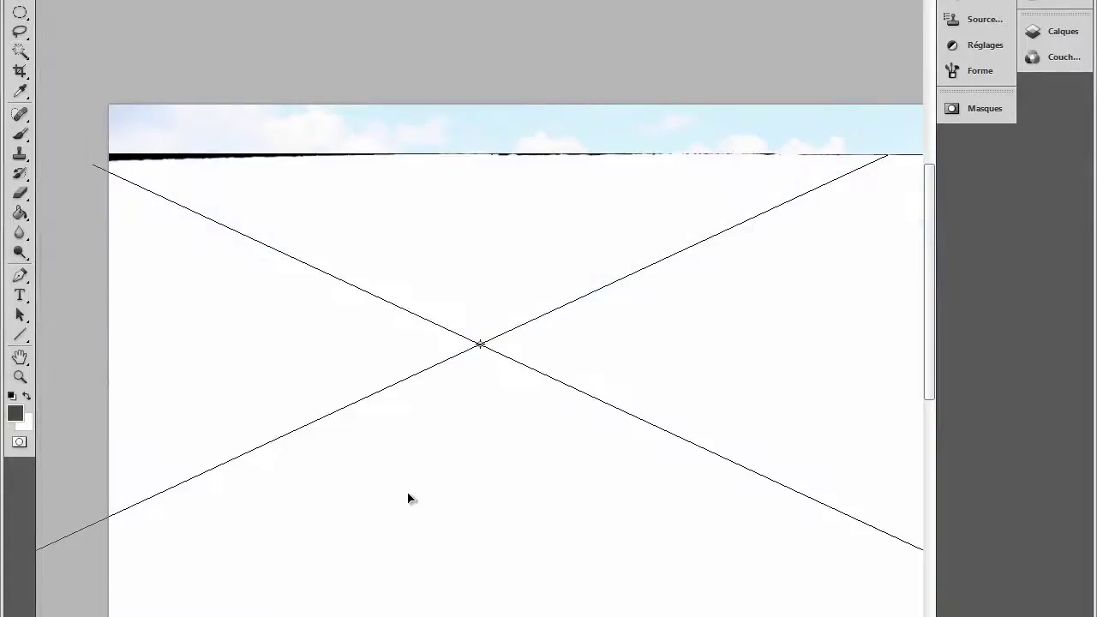
pyautogui.press('Escape')
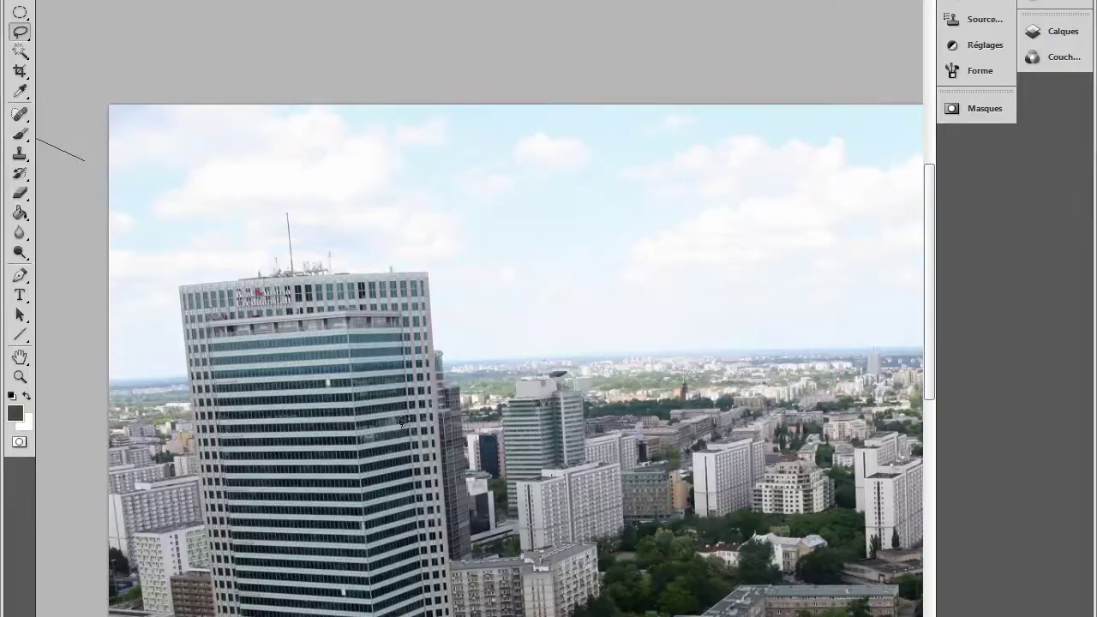
# Step: Place the Environment_City-6219.jpg mask over the city photo in Photoshop as a new layer covering the whole canvas
pyautogui.click(20, 377)
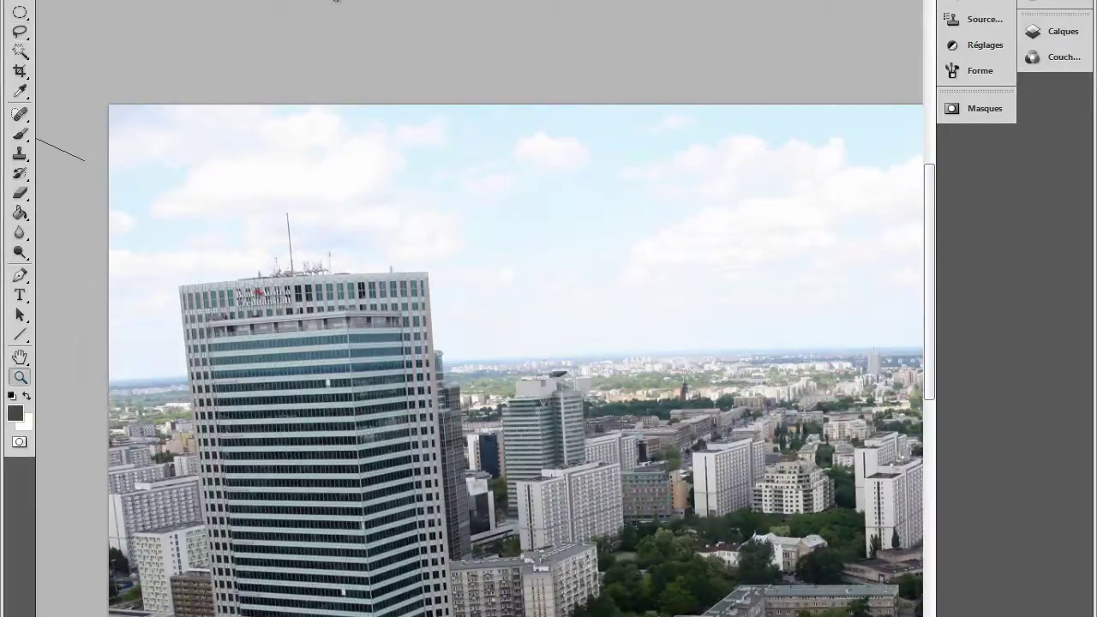
pyautogui.click(519, 1)
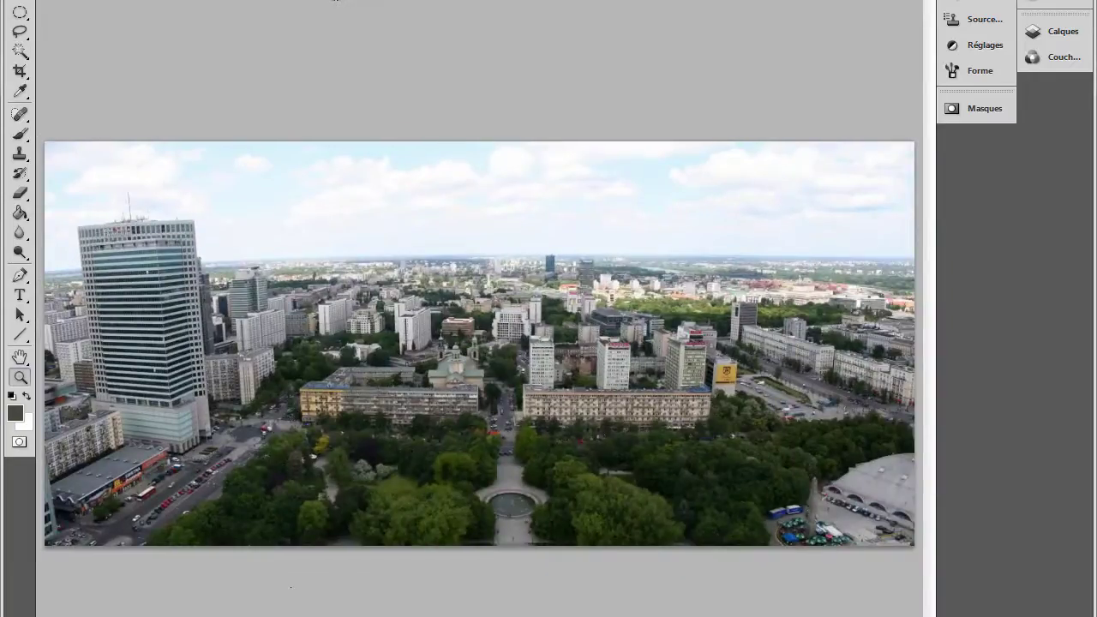
pyautogui.hotkey('alt', 'Tab')
pyautogui.moveTo(440, 97); pyautogui.dragTo(355, 467)
pyautogui.press('z')
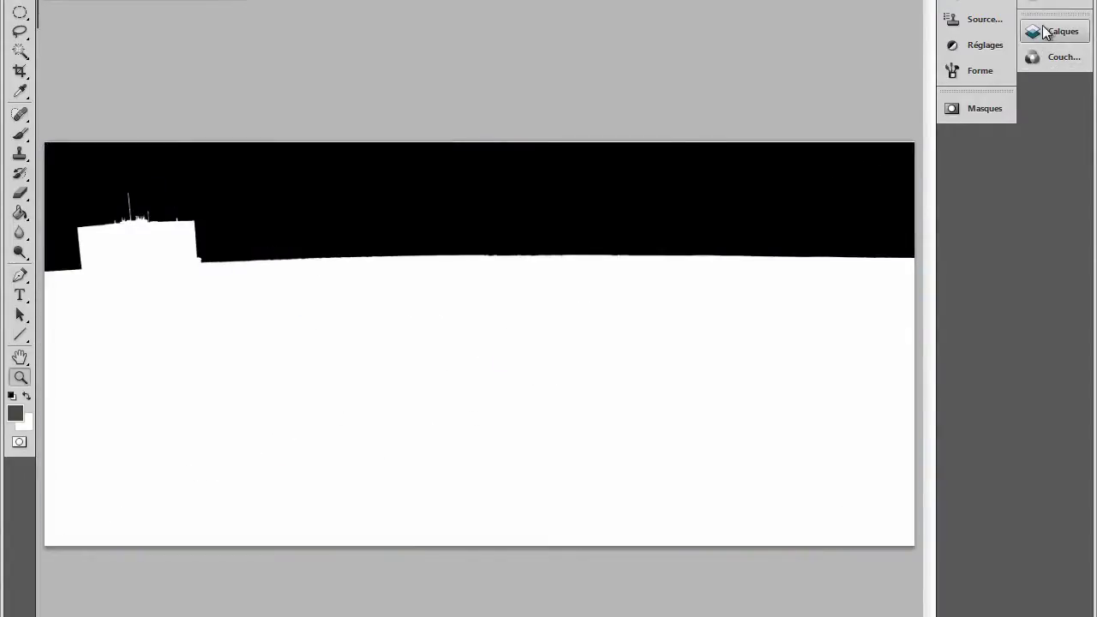
# Step: Toggle the Environment_City-6219 layer's visibility several times to compare the mask with the photo beneath, leaving the mask shown
pyautogui.click(1044, 33)
pyautogui.click(670, 88)
pyautogui.click(670, 88)
pyautogui.click(670, 88)
pyautogui.click(670, 88)
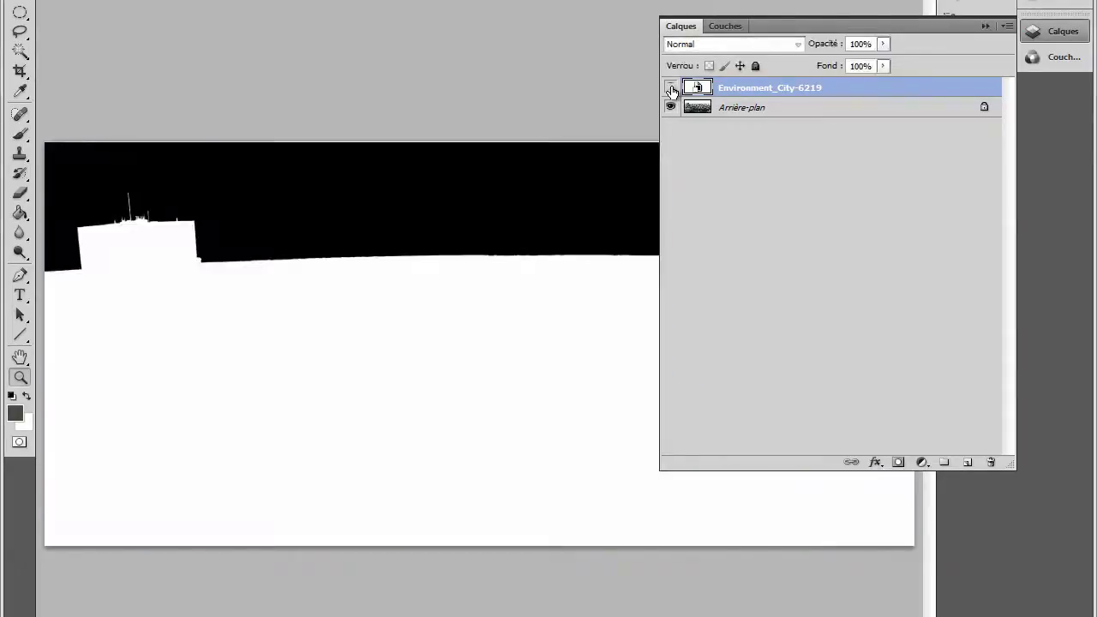
pyautogui.click(670, 88)
pyautogui.click(670, 88)
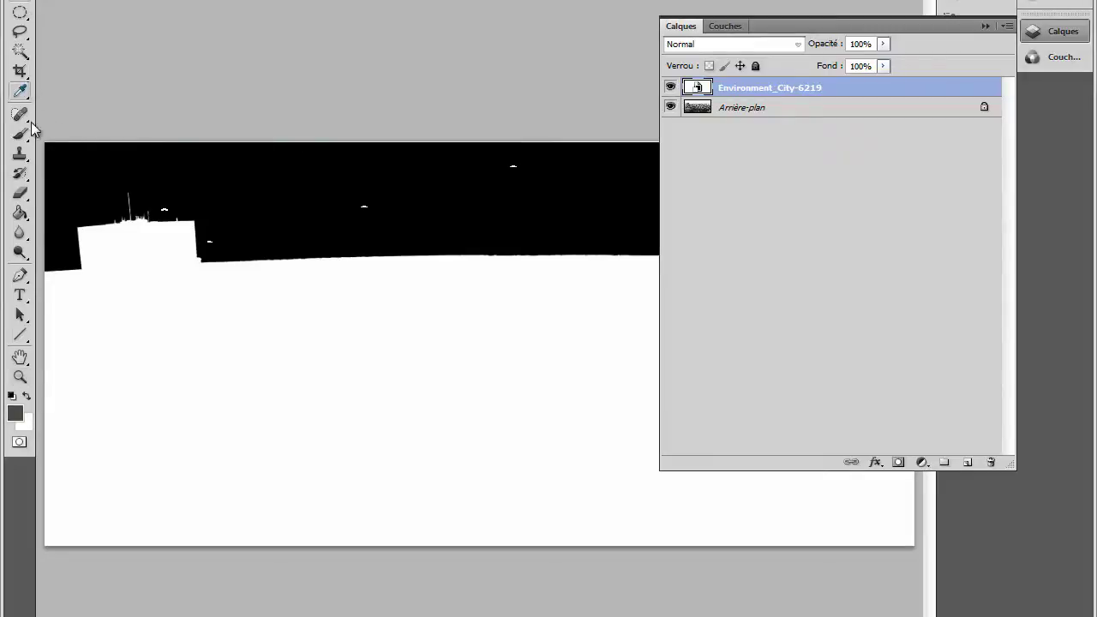
# Step: Examine the mask's fine details up close, around the tower's antennas and the small white shapes in the black sky
pyautogui.click(20, 379)
pyautogui.click(115, 147)
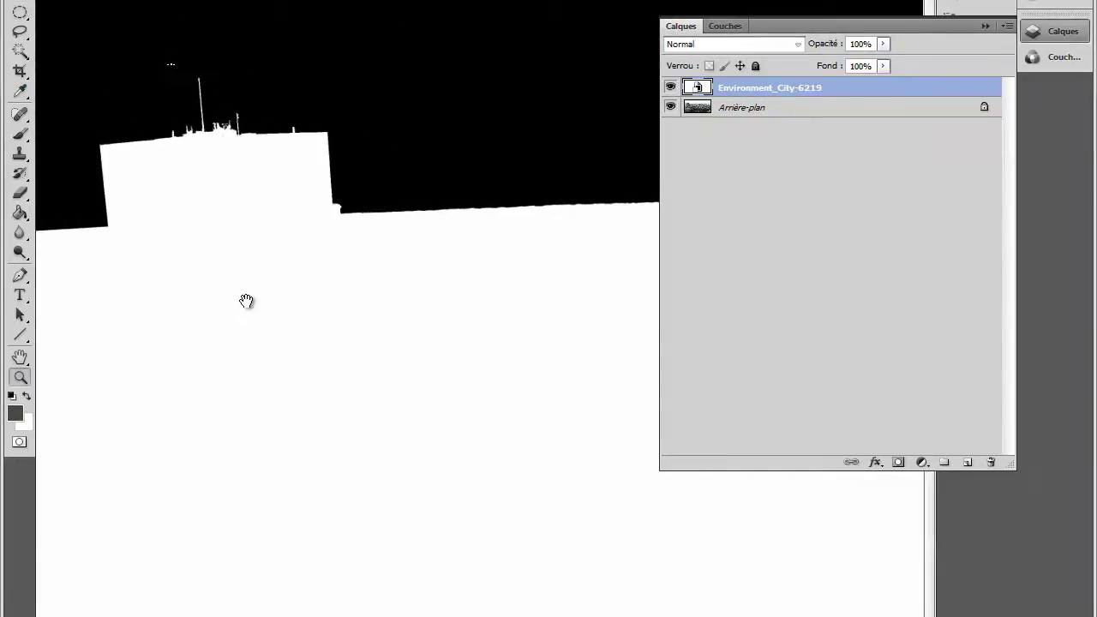
pyautogui.moveTo(600, 120); pyautogui.dragTo(294, 242)
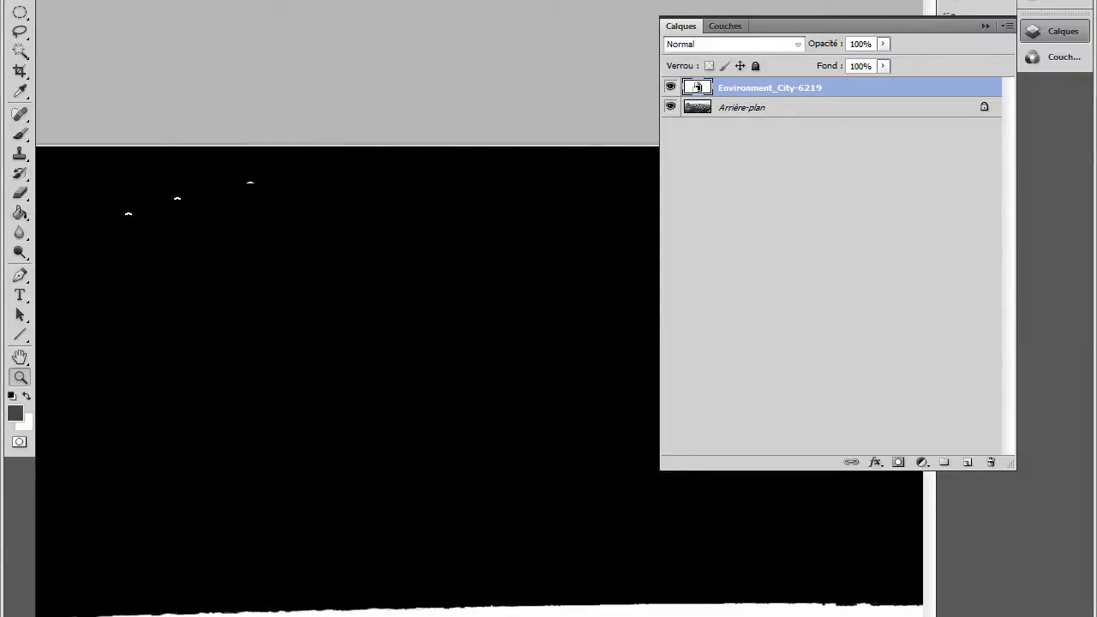
# Step: Look over the rest of the black-and-white mask up close, and fit the whole image back in view
pyautogui.press('v')
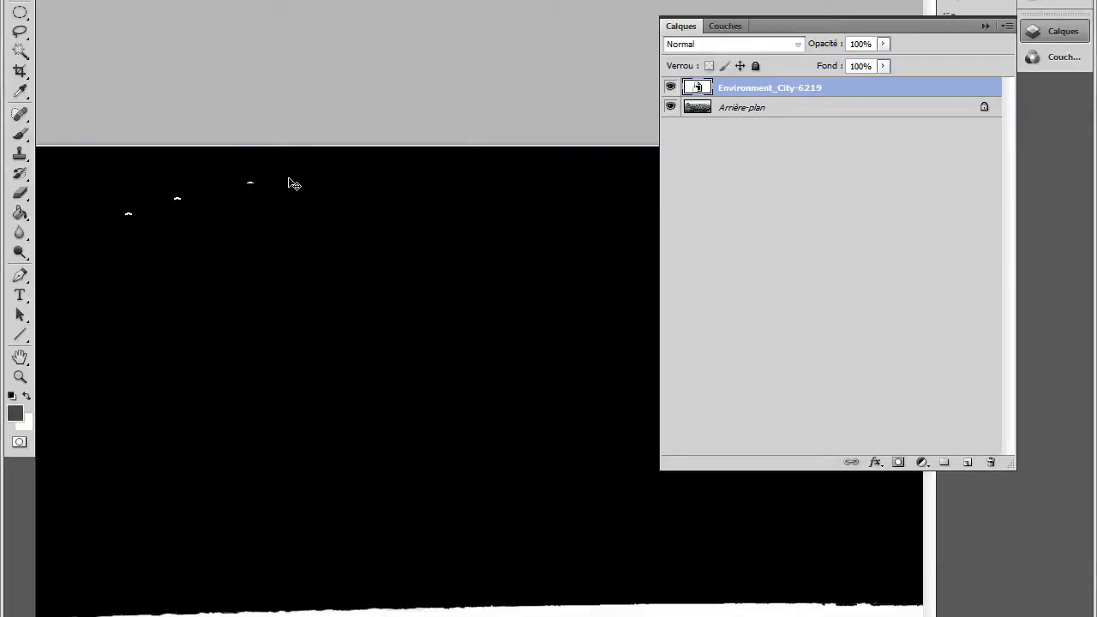
pyautogui.moveTo(290, 180); pyautogui.dragTo(288, 177)
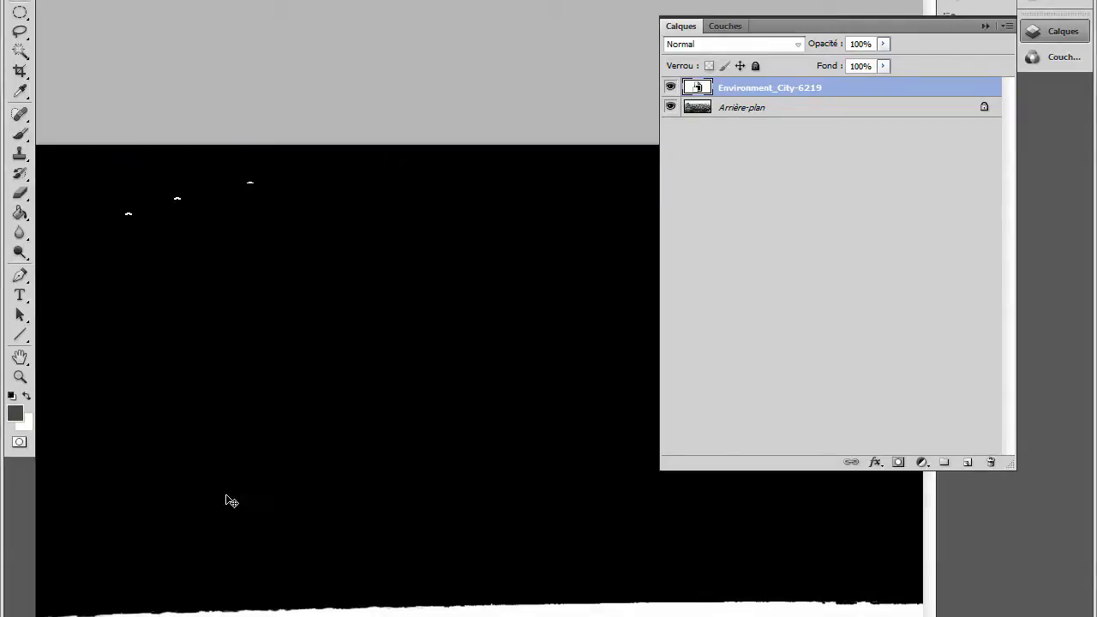
pyautogui.press('space')
pyautogui.moveTo(226, 490); pyautogui.dragTo(247, 213)
pyautogui.moveTo(289, 437); pyautogui.dragTo(315, 209)
pyautogui.moveTo(330, 453); pyautogui.dragTo(311, 198)
pyautogui.moveTo(347, 478); pyautogui.dragTo(336, 68)
pyautogui.press('space')
pyautogui.moveTo(312, 238); pyautogui.dragTo(352, 561)
pyautogui.moveTo(340, 228); pyautogui.dragTo(343, 443)
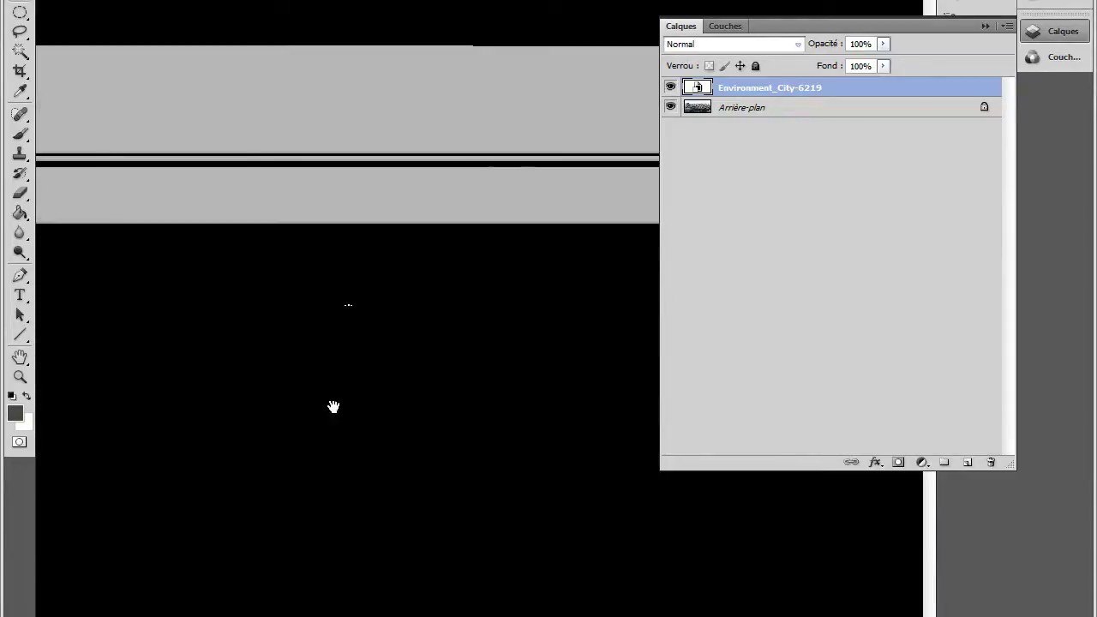
pyautogui.click(20, 377)
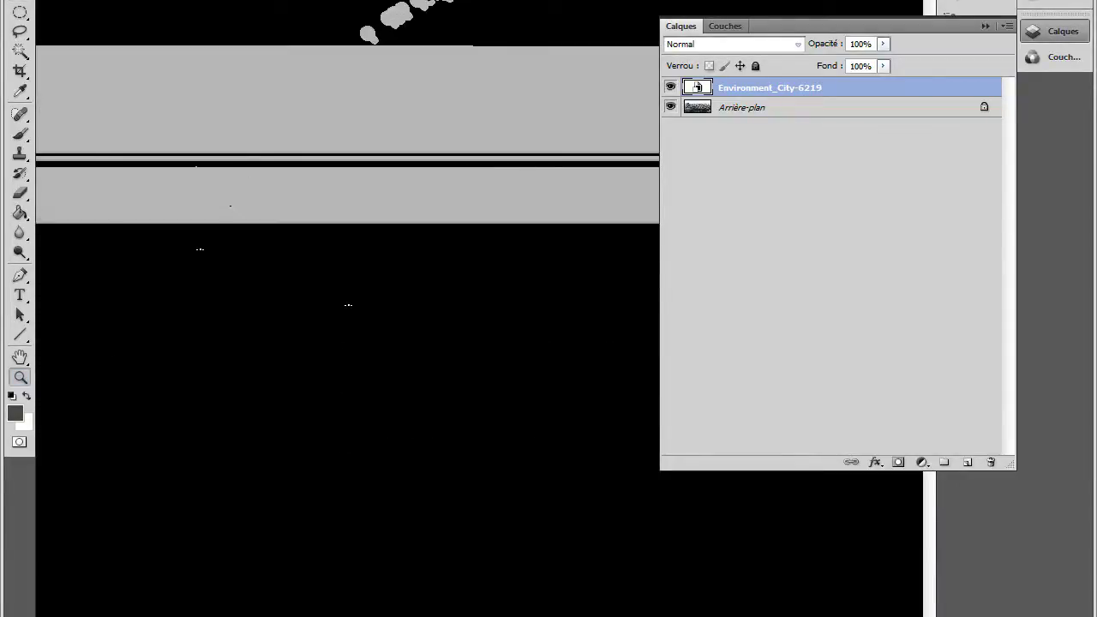
pyautogui.hotkey('ctrl', '0')
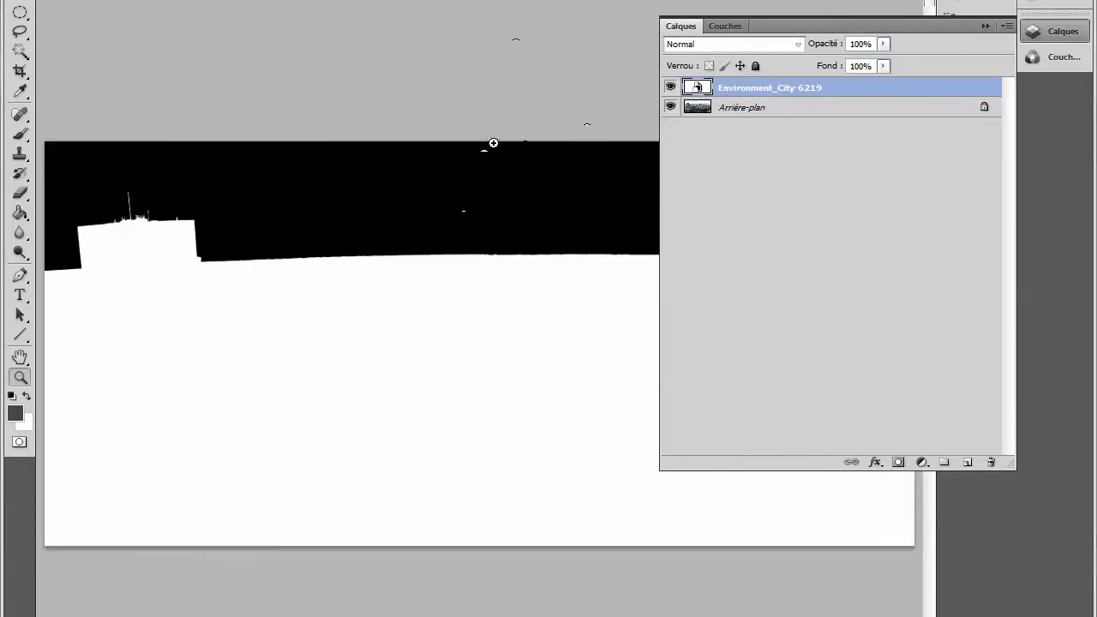
# Step: Convert the locked background photo into an ordinary layer named Calque 0
pyautogui.click(742, 111)
pyautogui.doubleClick(739, 114)
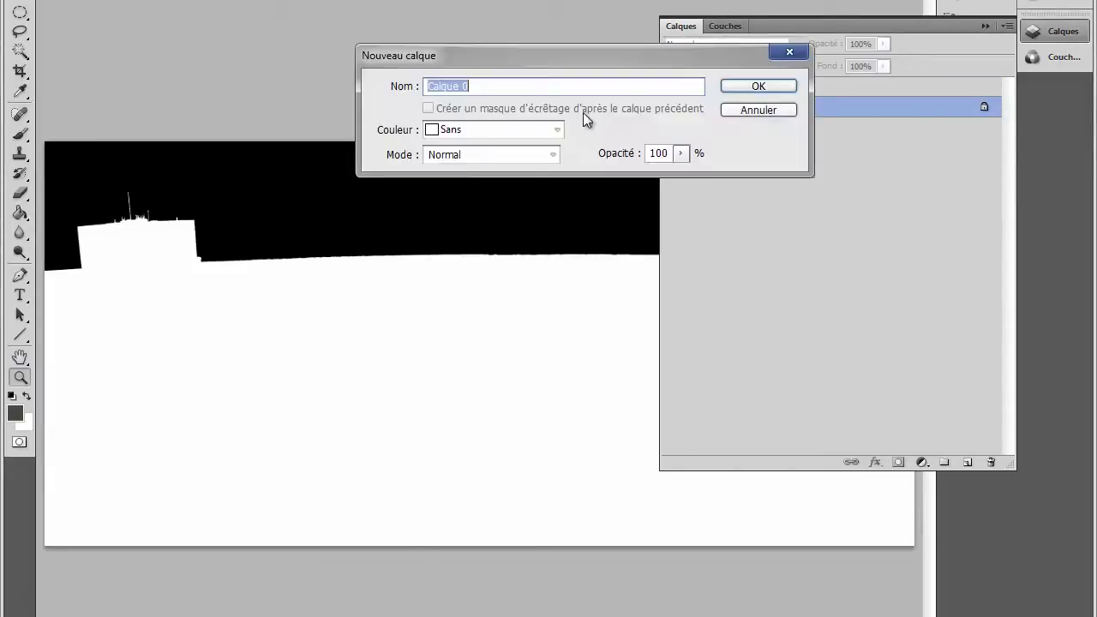
pyautogui.click(747, 86)
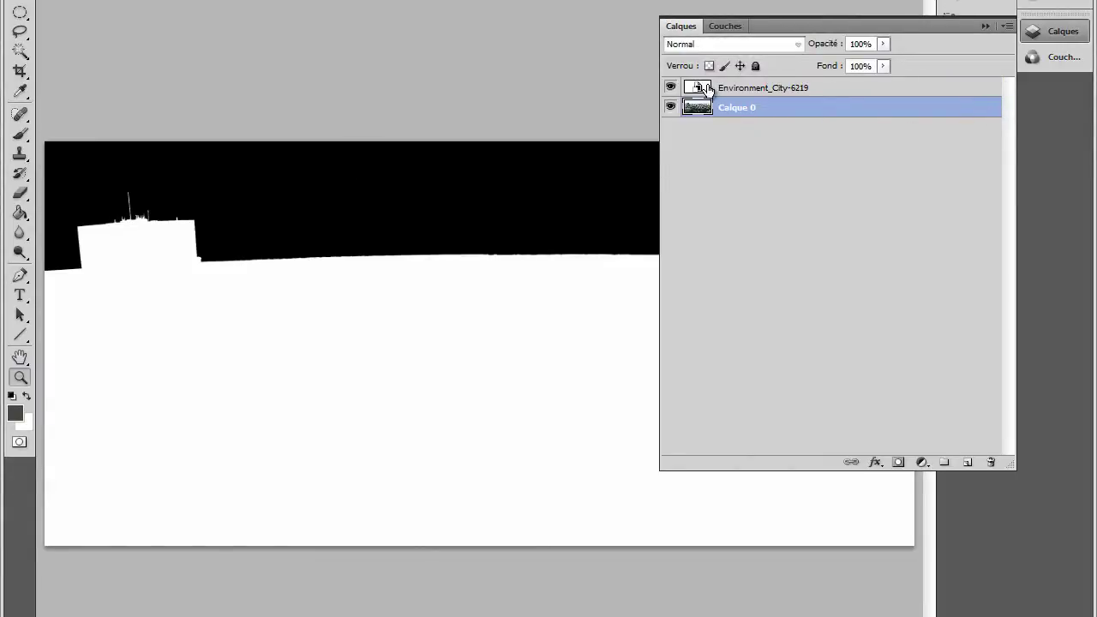
# Step: Rasterize the Environment_City-6219 smart object layer
pyautogui.click(742, 87)
pyautogui.rightClick(743, 85)
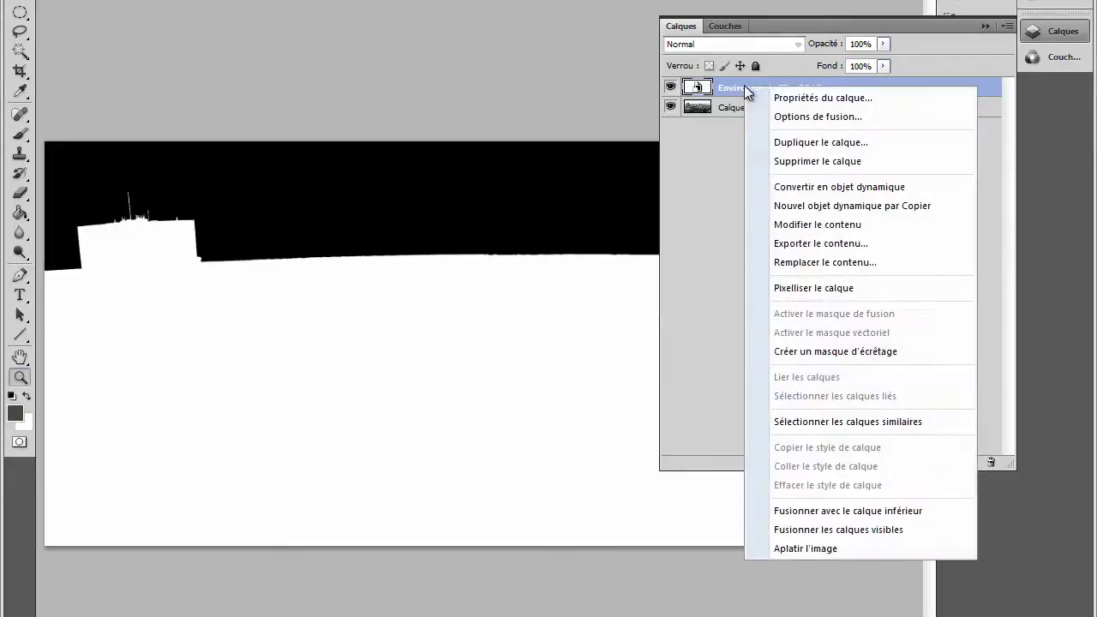
pyautogui.click(860, 288)
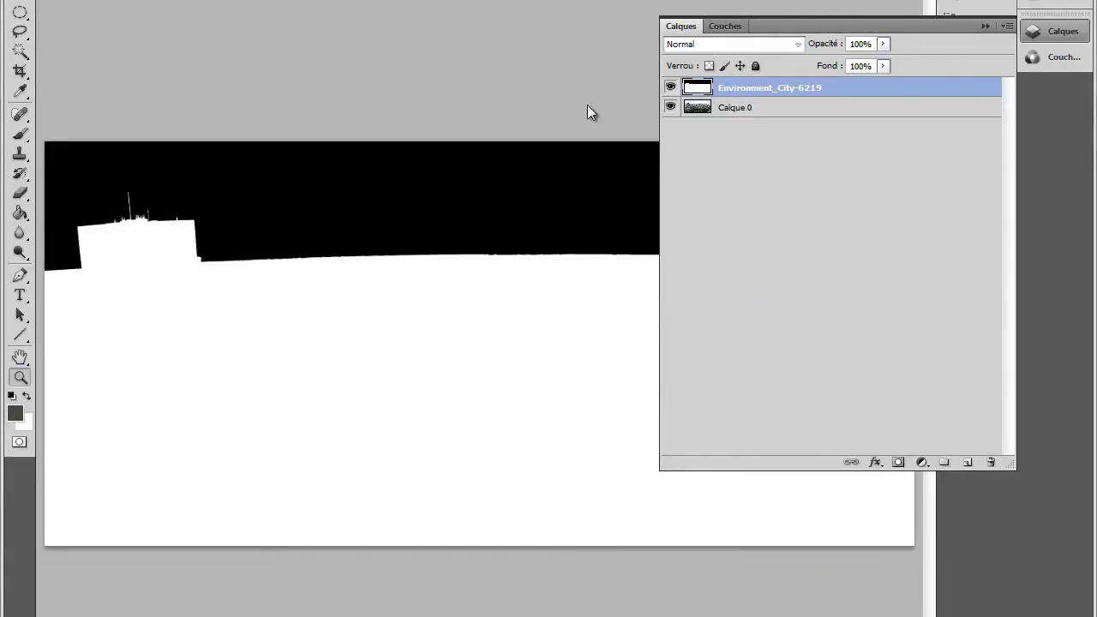
# Step: Add an empty layer mask to Calque 0 and copy the whole Environment_City-6219 image
pyautogui.click(725, 110)
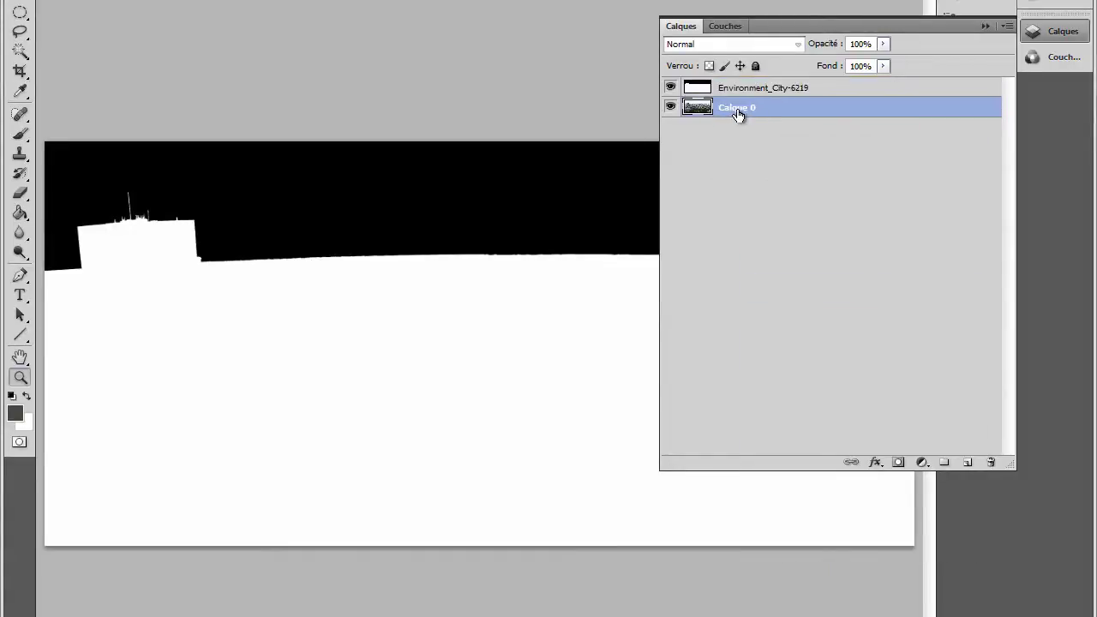
pyautogui.click(897, 463)
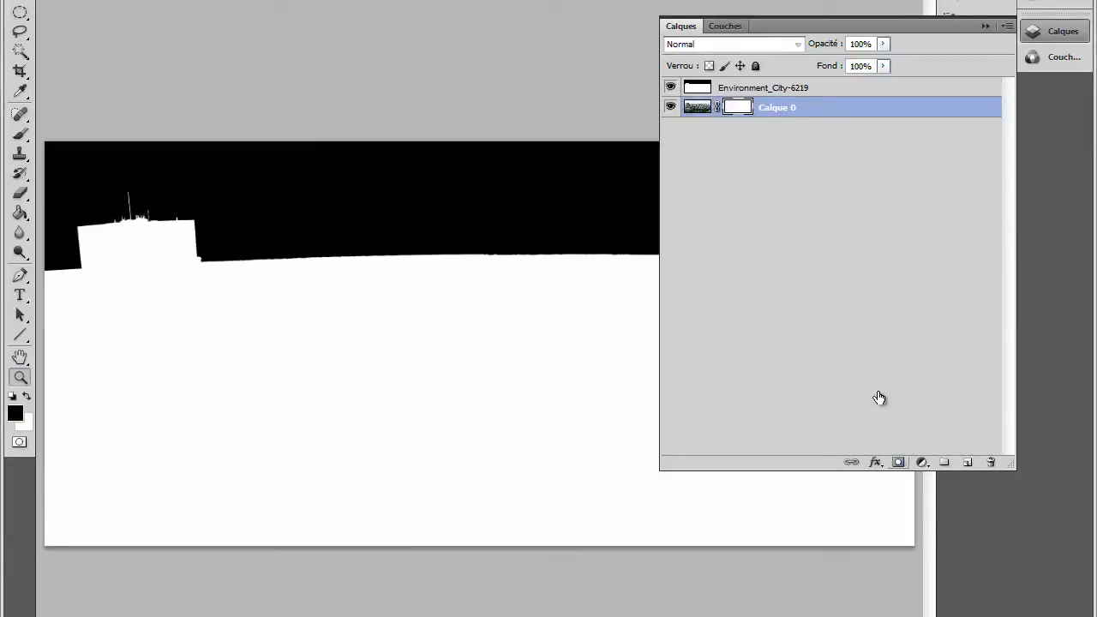
pyautogui.click(738, 89)
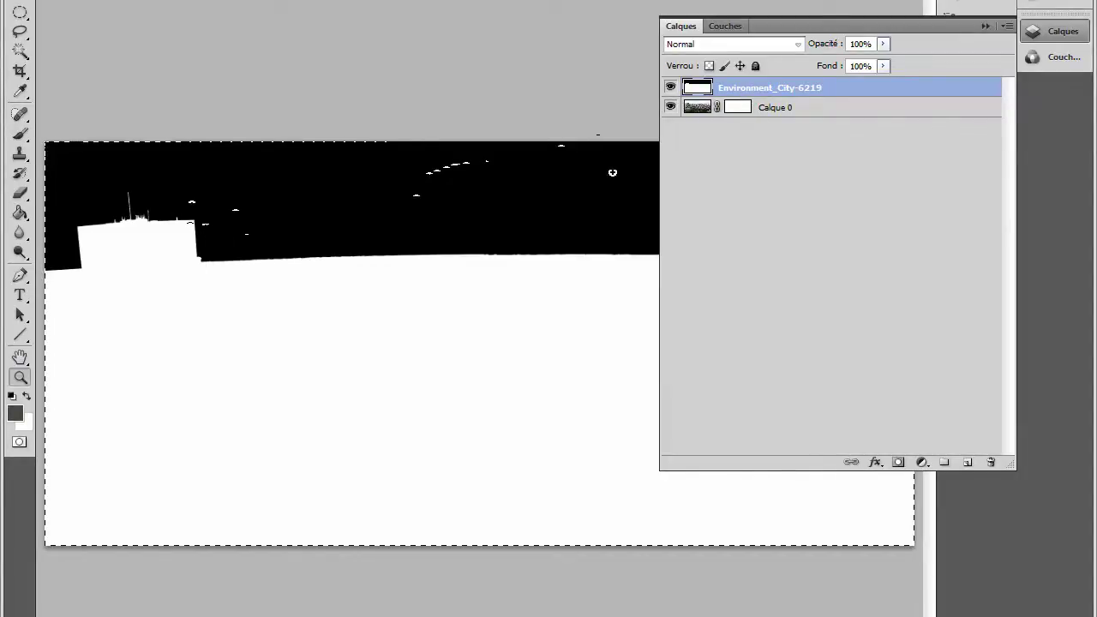
# Step: Hide the Environment_City-6219 layer and try to paste the copied image directly onto Calque 0's selected mask
pyautogui.click(738, 109)
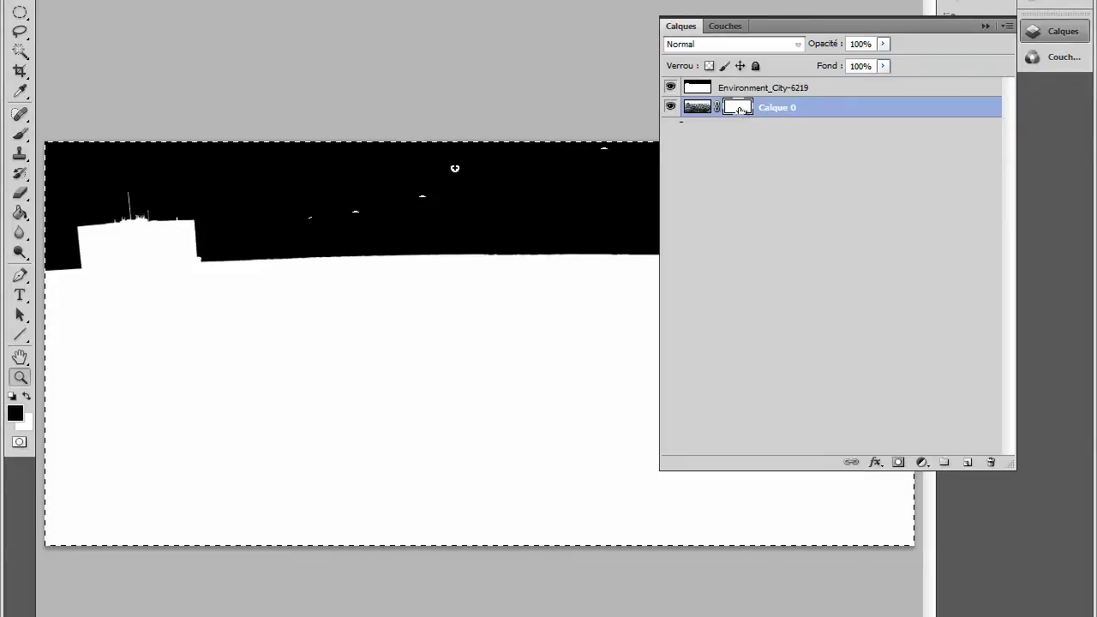
pyautogui.click(671, 88)
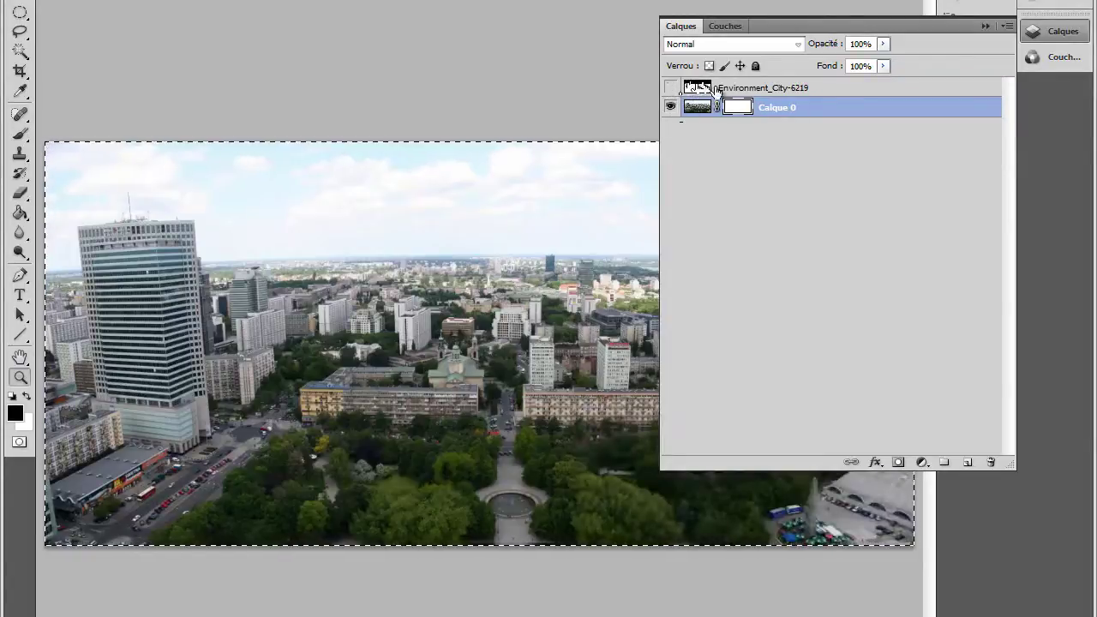
pyautogui.moveTo(754, 101); pyautogui.dragTo(737, 108)
pyautogui.hotkey('ctrl', 'v')
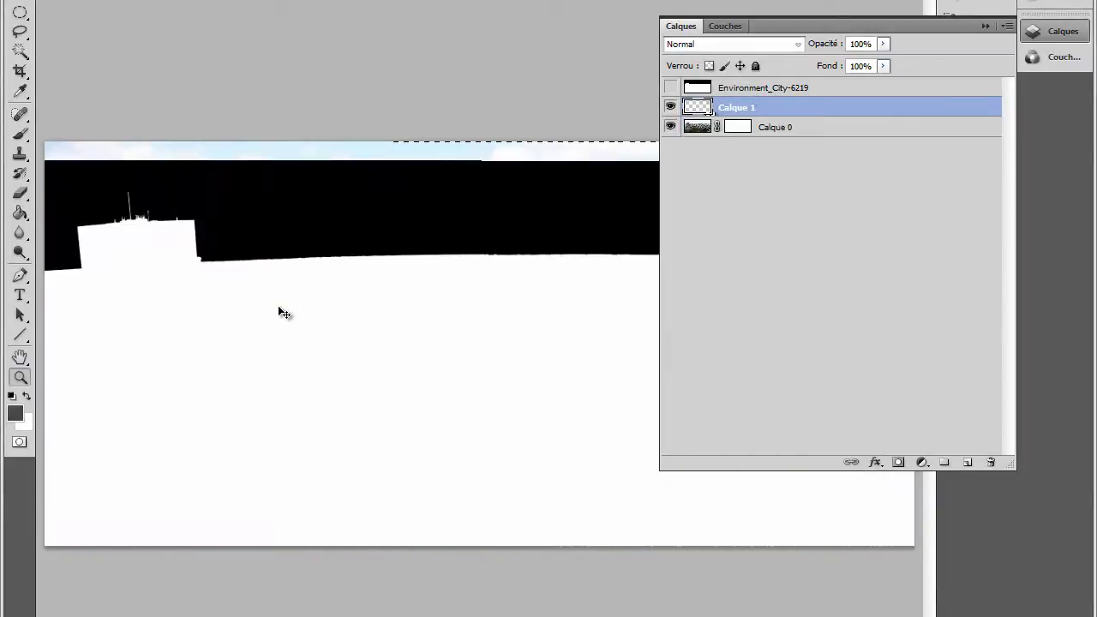
pyautogui.hotkey('ctrl', 'z')
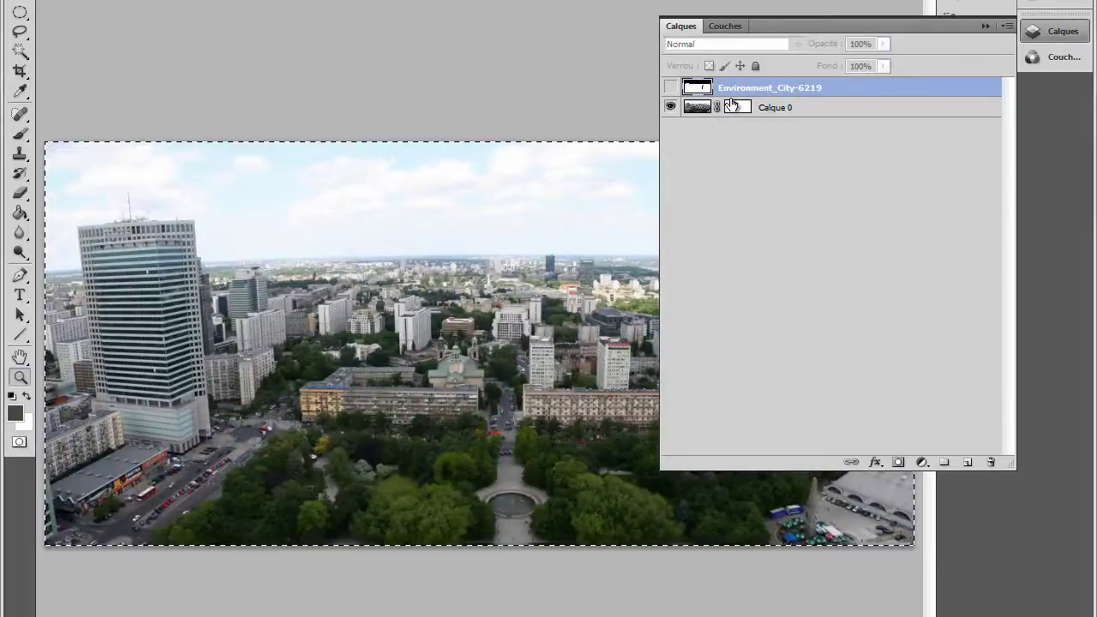
# Step: Display Calque 0's layer mask on its own and paste the copied black-and-white image into it
pyautogui.click(737, 107)
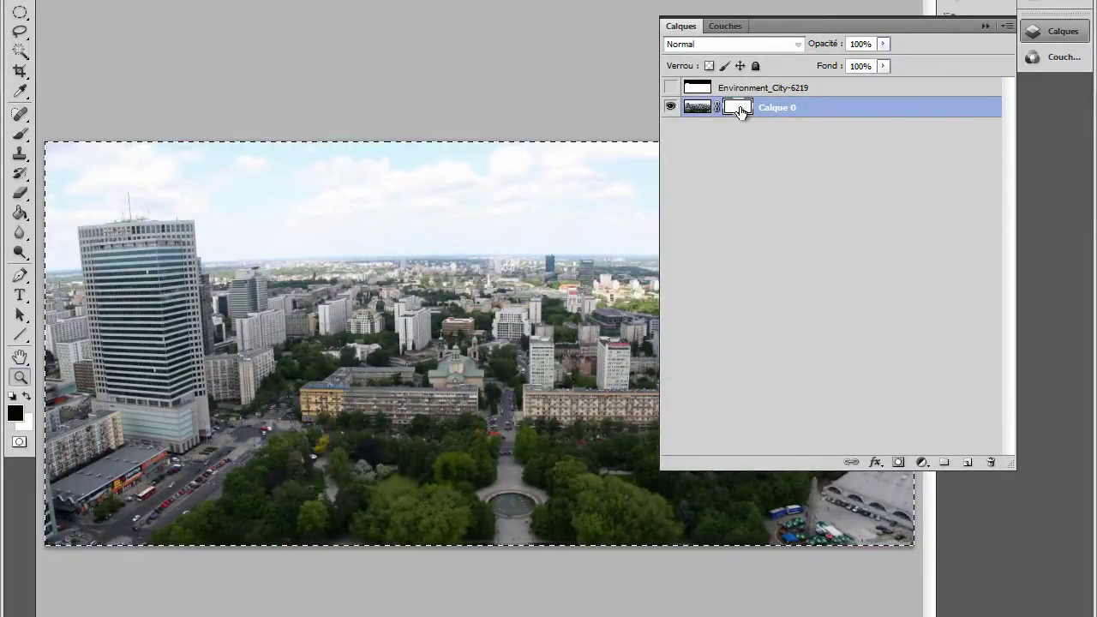
pyautogui.keyDown('alt'); pyautogui.click(738, 109); pyautogui.keyUp('alt')
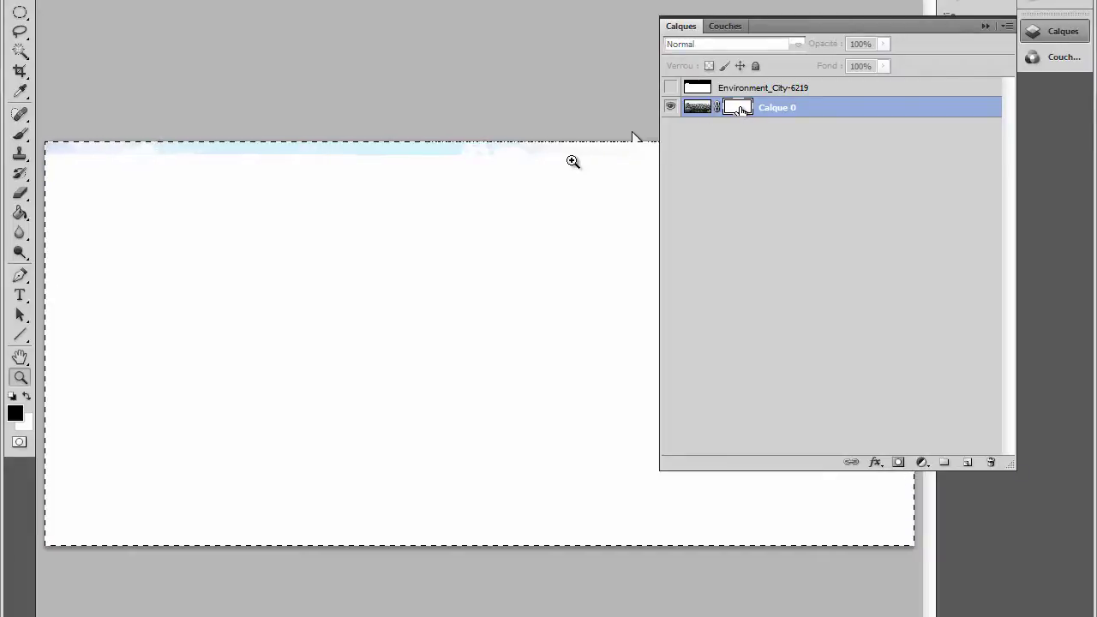
pyautogui.hotkey('ctrl', 'v')
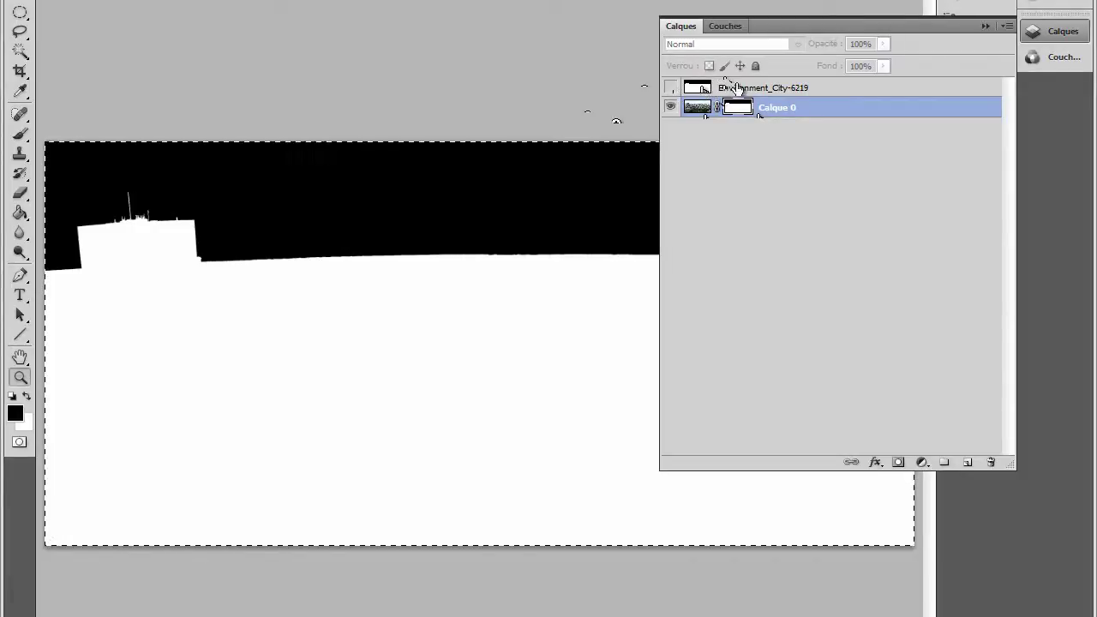
# Step: Toggle the Environment_City-6219 layer's visibility to compare it with the masked city photo
pyautogui.click(672, 89)
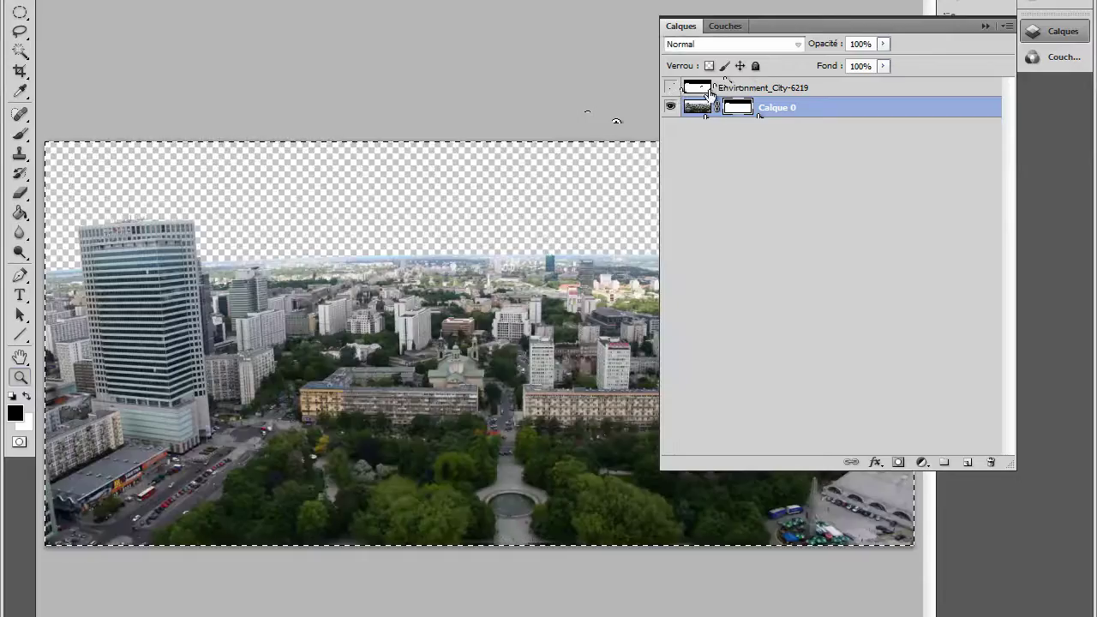
pyautogui.click(672, 88)
pyautogui.click(672, 89)
pyautogui.click(671, 88)
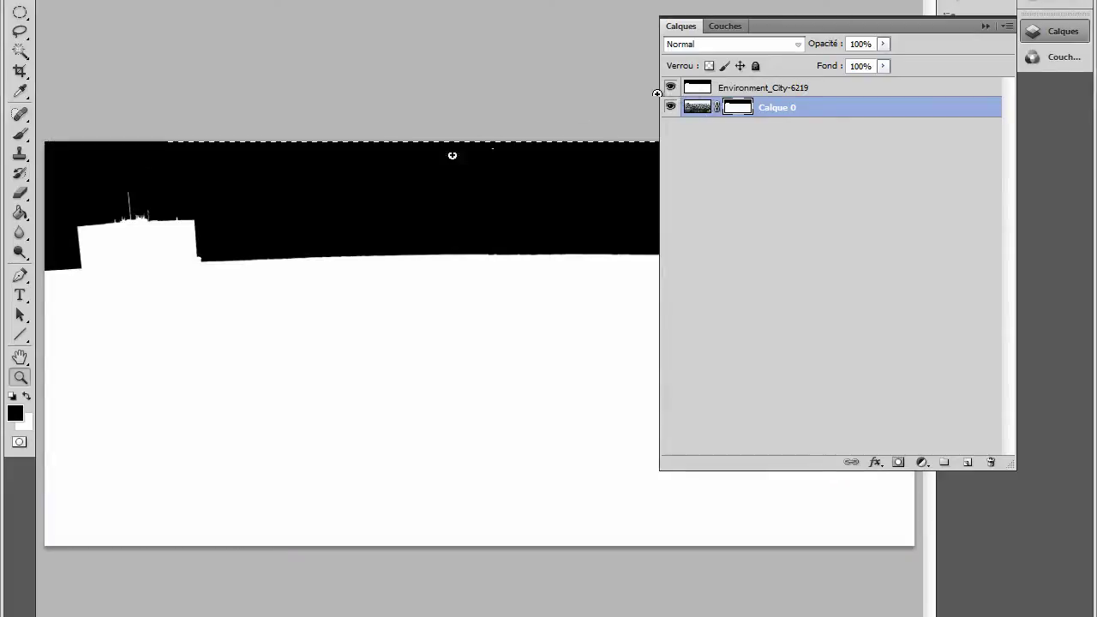
# Step: Undo the pasted mask content, Calque 0's layer mask and the canvas selection
pyautogui.hotkey('ctrl', 'alt', 'z')
pyautogui.hotkey('ctrl', 'alt', 'z')
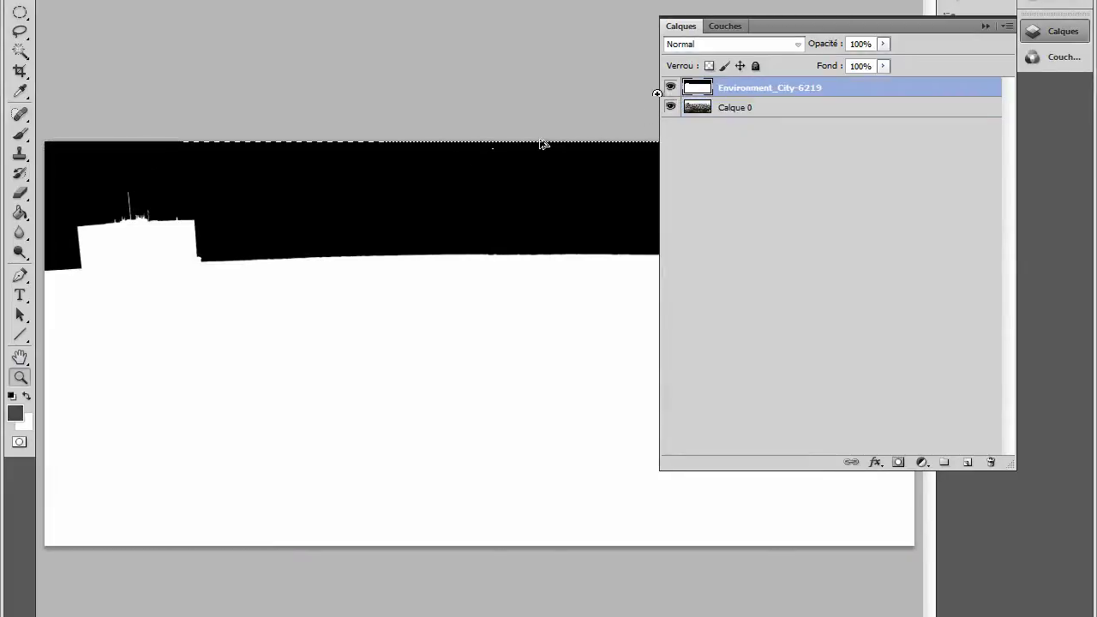
pyautogui.hotkey('alt', '[')
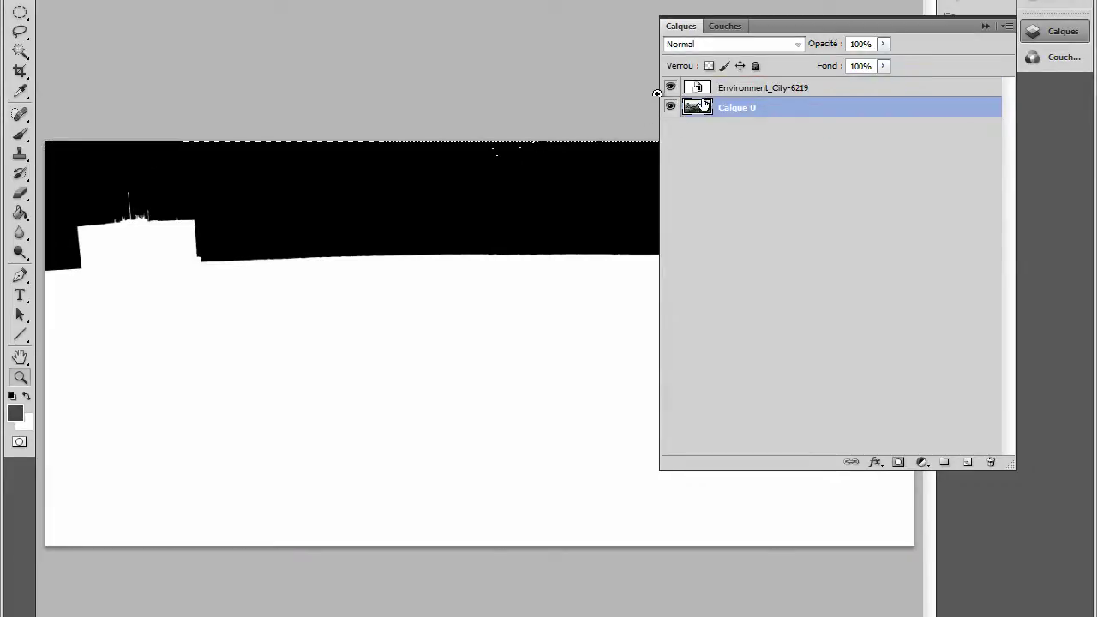
pyautogui.hotkey('alt', ']')
pyautogui.hotkey('ctrl', 't')
pyautogui.press('Return')
pyautogui.press('z')
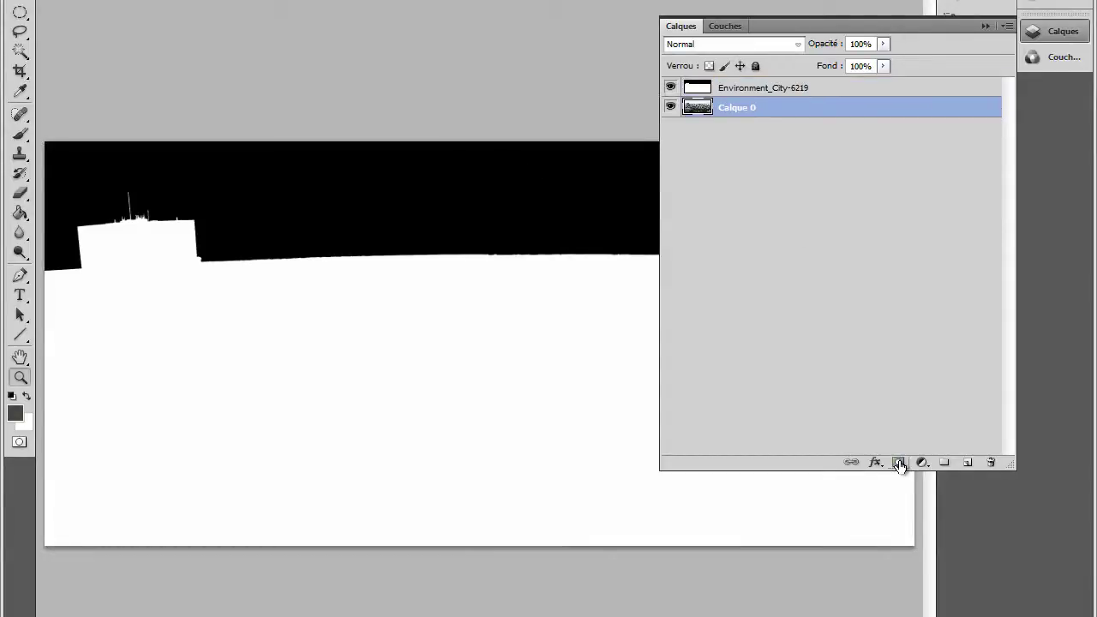
# Step: Add a new layer mask to Calque 0, copy the entire Environment_City-6219 image and clear the selection
pyautogui.click(898, 463)
pyautogui.click(725, 89)
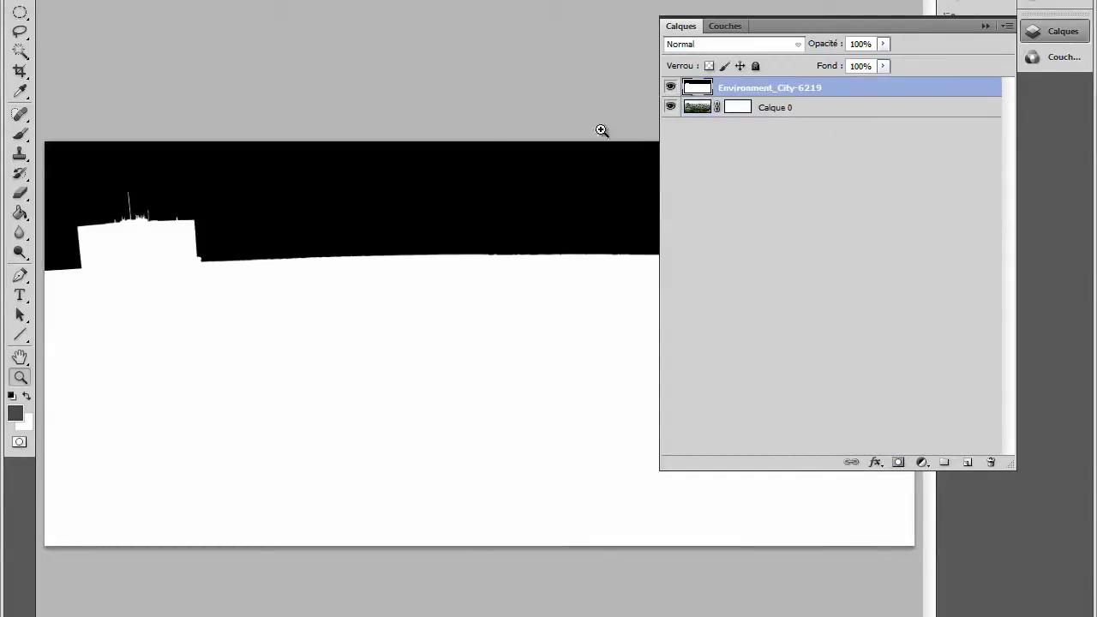
pyautogui.hotkey('ctrl', 'a')
pyautogui.hotkey('ctrl', 'd')
# Step: Try to paste the copied image with only Calque 0's mask selected, and delete the extra layer
pyautogui.click(737, 112)
pyautogui.hotkey('ctrl', 'v')
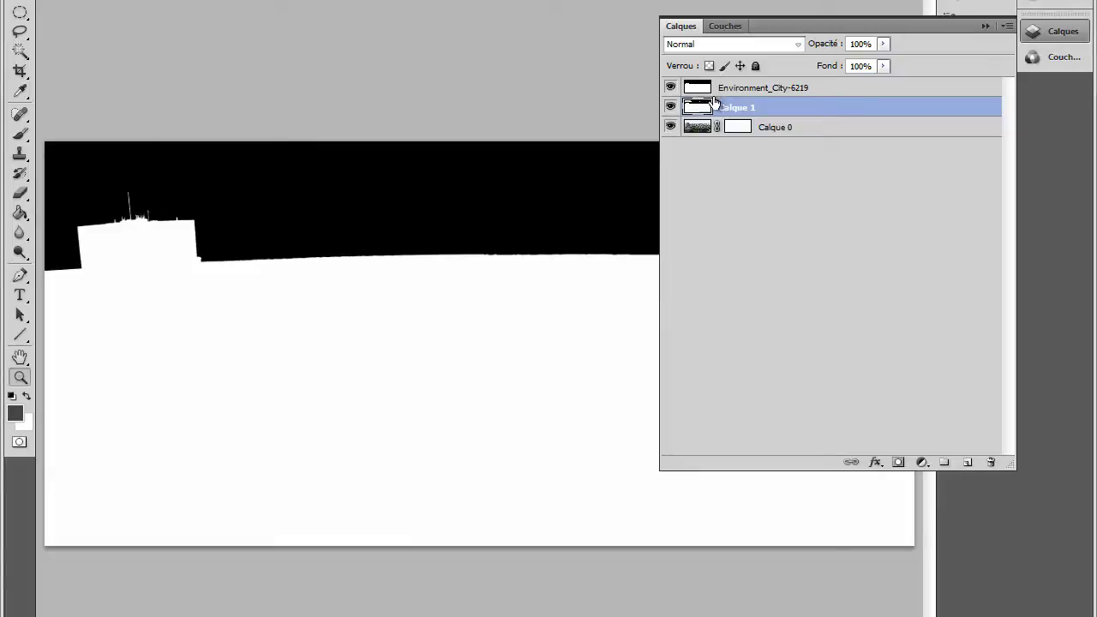
pyautogui.press('Delete')
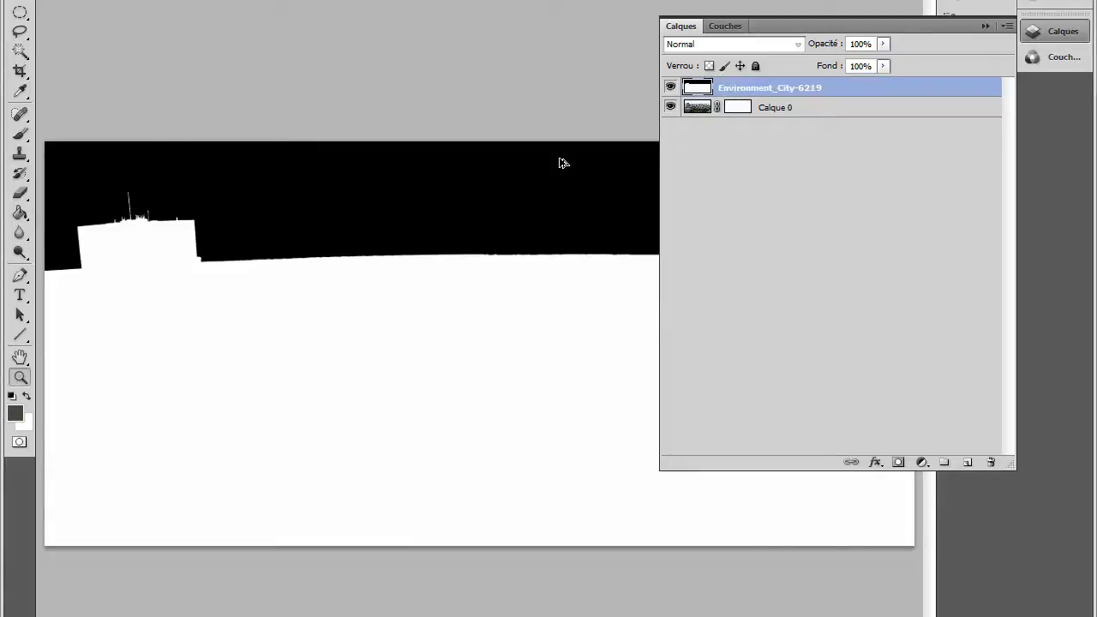
# Step: Open Calque 0's layer mask by itself on the canvas, paste the copied black-and-white image into it and deselect
pyautogui.click(738, 108)
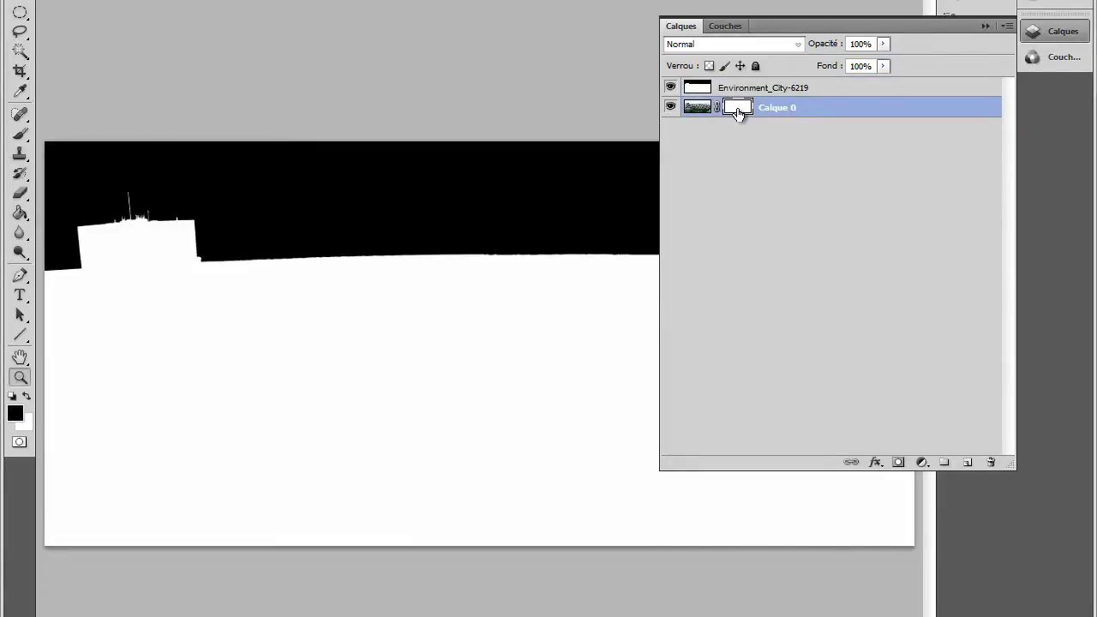
pyautogui.keyDown('alt'); pyautogui.click(737, 110); pyautogui.keyUp('alt')
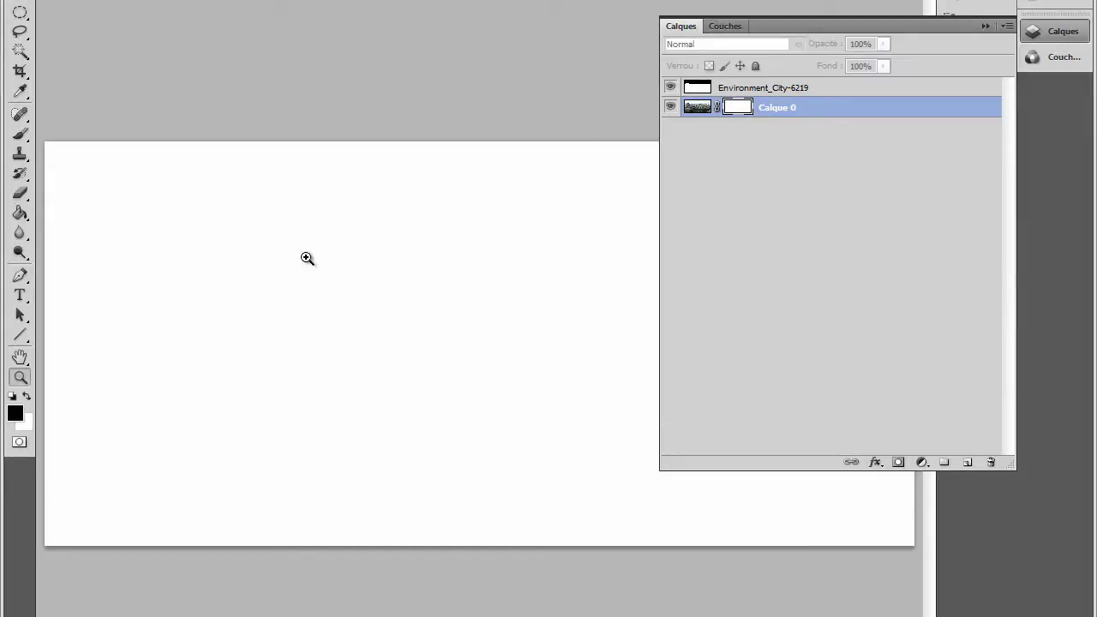
pyautogui.hotkey('ctrl', 'v')
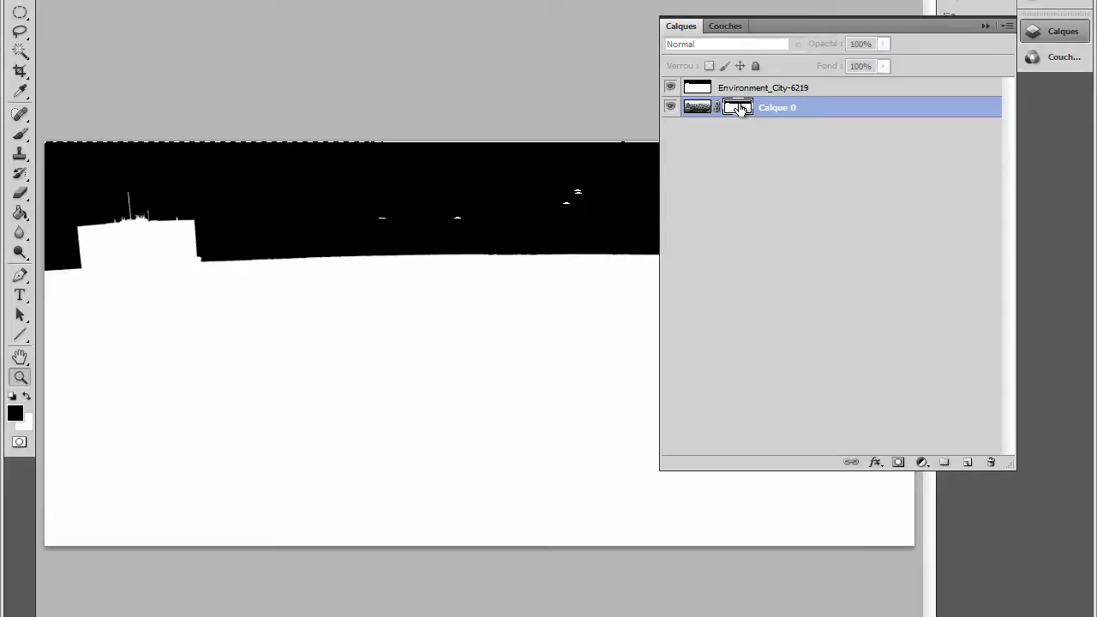
pyautogui.hotkey('ctrl', 'd')
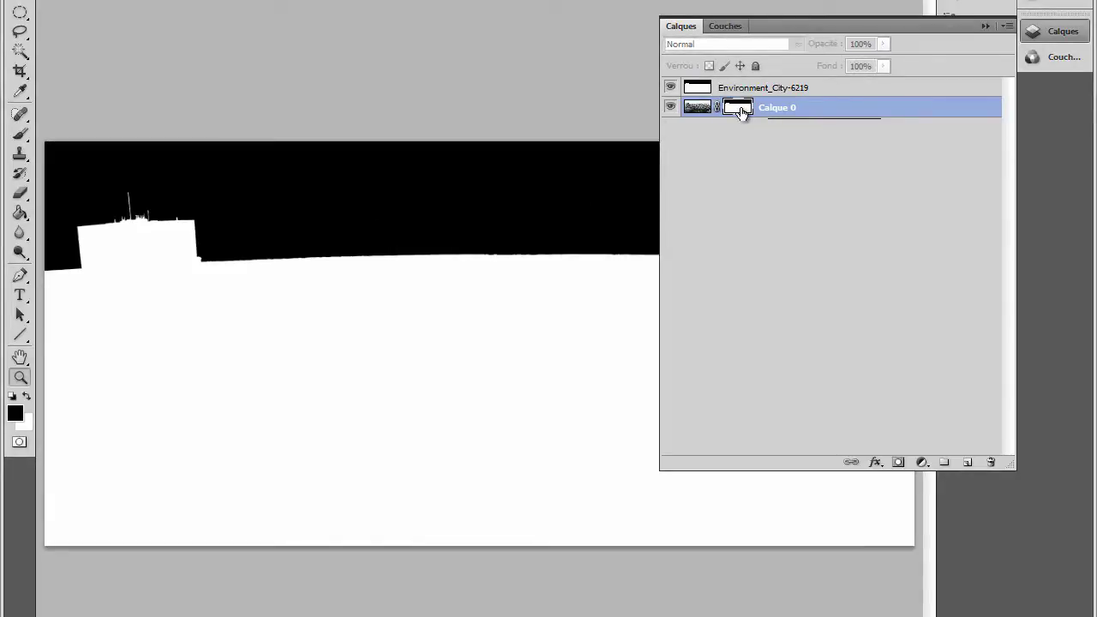
# Step: Compare the masked city photo with the Environment_City-6219 layer, and inspect Calque 0's layer mask on its own
pyautogui.click(671, 87)
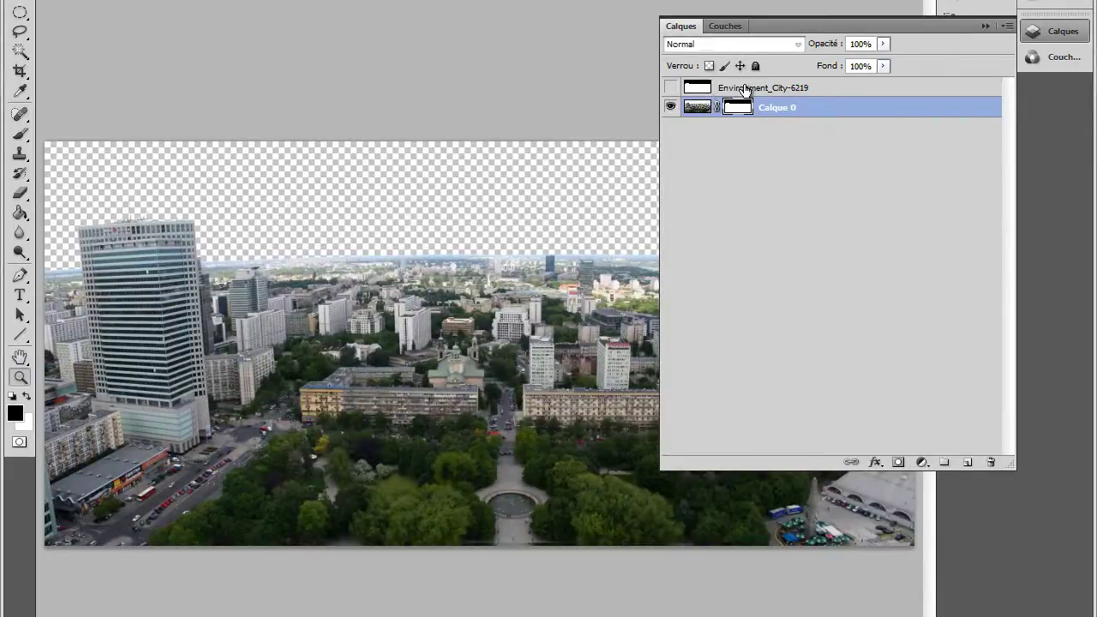
pyautogui.click(677, 93)
pyautogui.click(672, 89)
pyautogui.click(672, 89)
pyautogui.click(742, 108)
pyautogui.keyDown('alt'); pyautogui.click(740, 108); pyautogui.keyUp('alt')
pyautogui.keyDown('alt'); pyautogui.click(741, 110); pyautogui.keyUp('alt')
# Step: Delete the Environment_City-6219 layer and add a new empty layer beneath Calque 0
pyautogui.click(774, 89)
pyautogui.press('Delete')
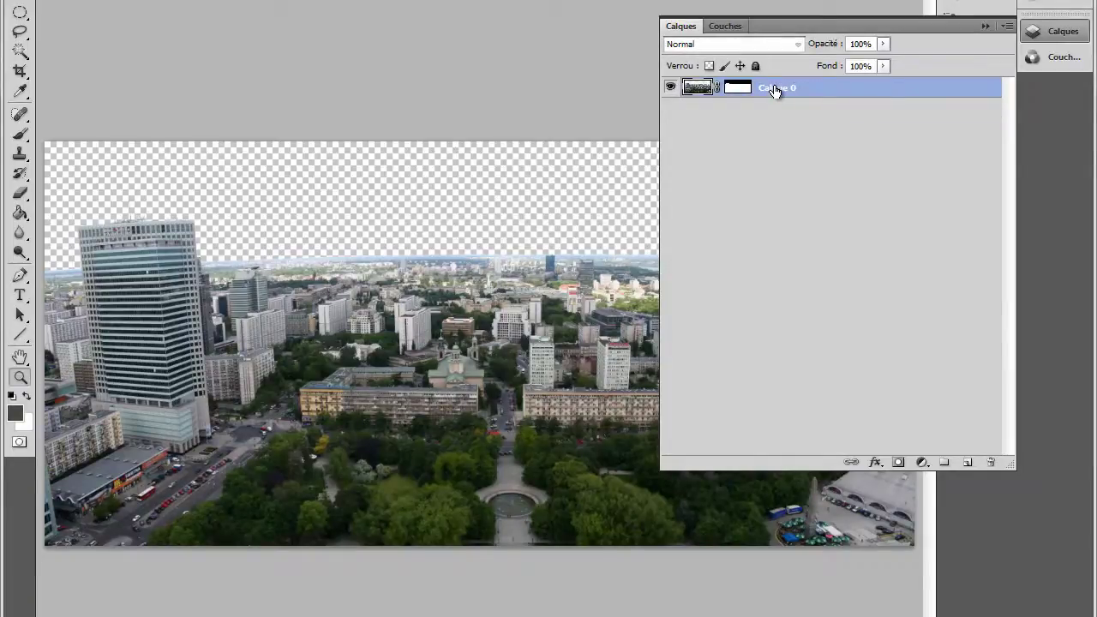
pyautogui.hotkey('ctrl', 'shift', 'alt', 'n')
pyautogui.moveTo(774, 89); pyautogui.dragTo(789, 125)
# Step: Activate the Paint Bucket and sample the pale horizon blue (R 197, V 214, B 232) as the foreground colour
pyautogui.press('g')
pyautogui.click(1052, 4)
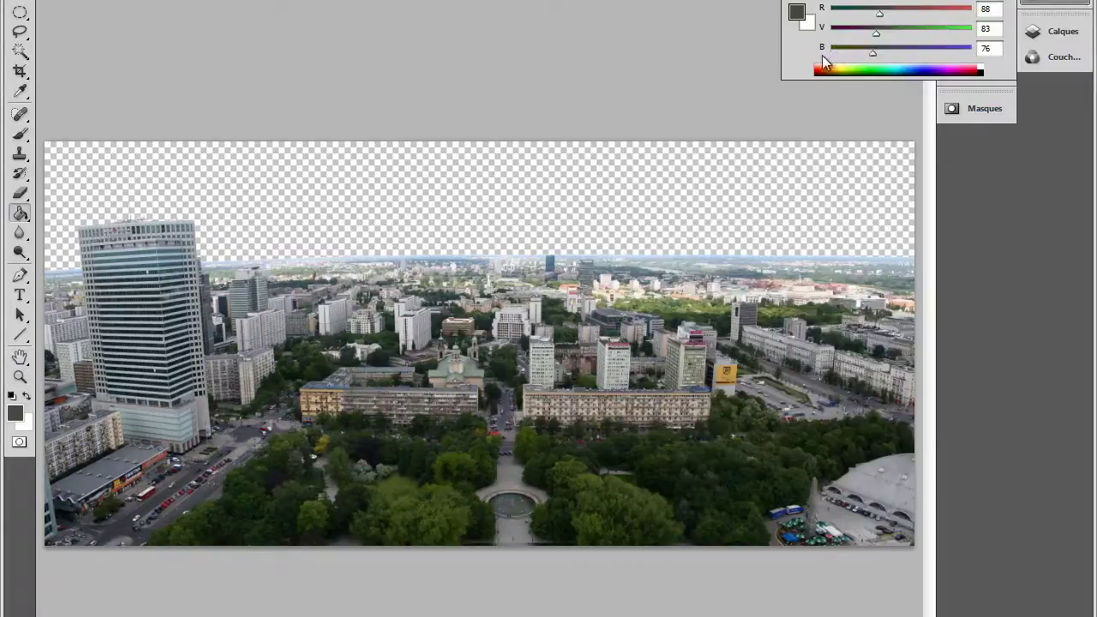
pyautogui.keyDown('alt'); pyautogui.click(374, 257); pyautogui.keyUp('alt')
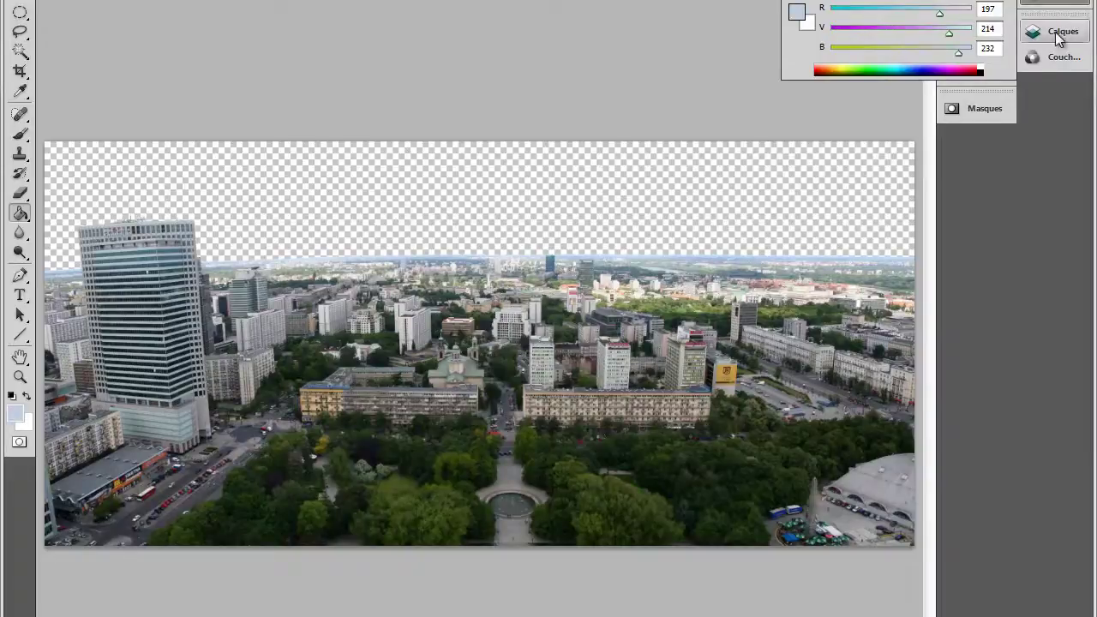
# Step: Fill the empty Calque 1 beneath the masked city with the sampled pale blue using the Paint Bucket
pyautogui.press('F7')
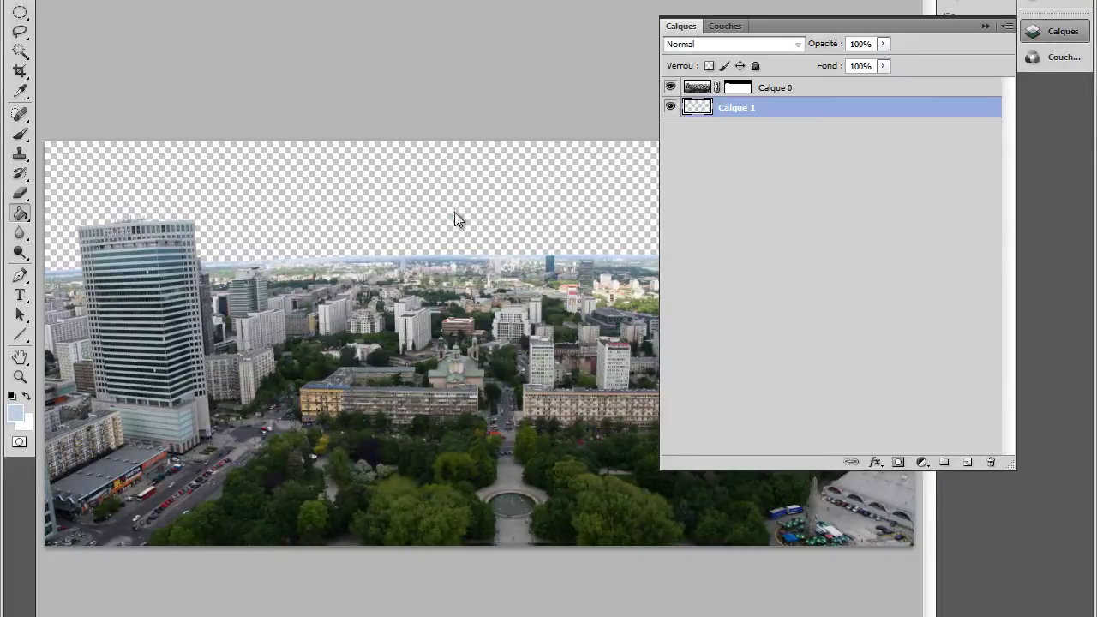
pyautogui.click(450, 207)
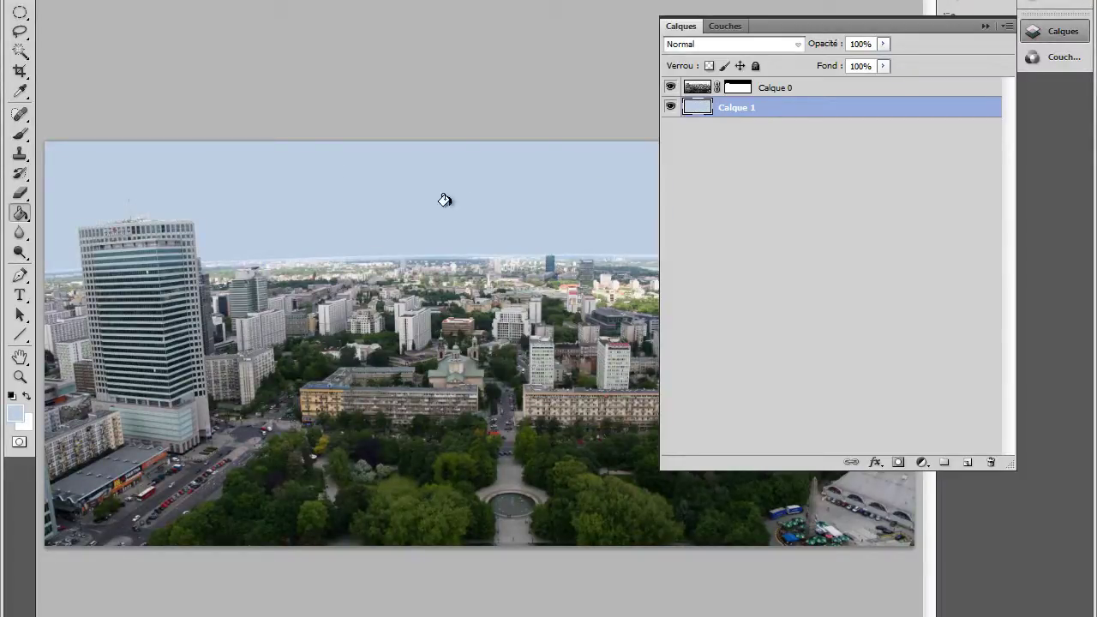
pyautogui.click(1028, 26)
# Step: Inspect the mask's edges up close around the rooftop and antenna of the tall Bank Austria tower
pyautogui.press('z')
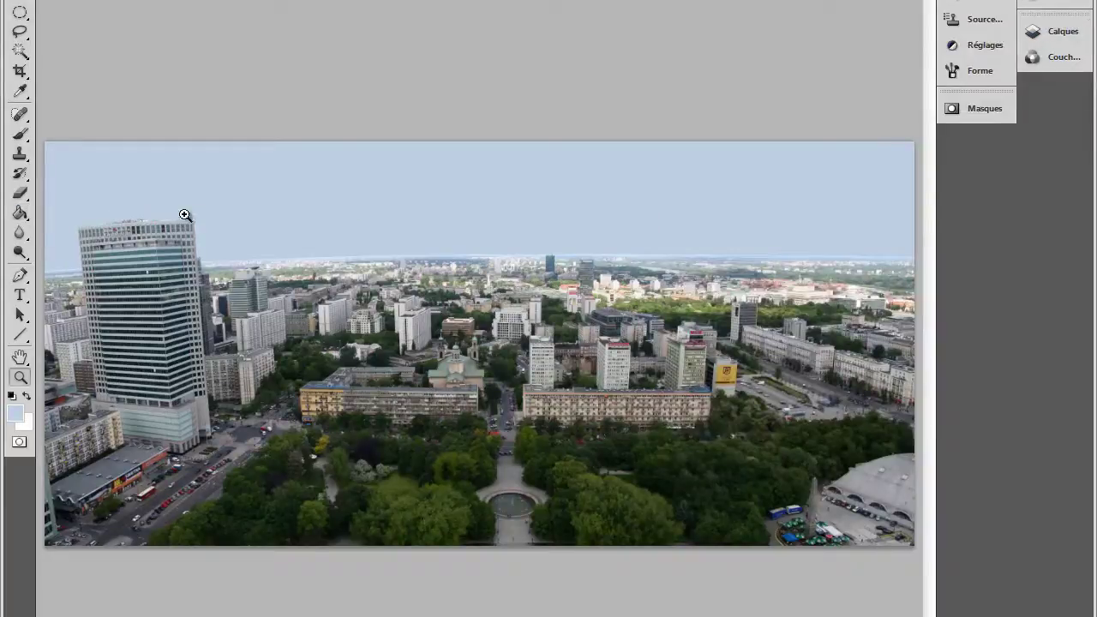
pyautogui.click(114, 199)
pyautogui.moveTo(203, 241); pyautogui.dragTo(303, 277)
pyautogui.click(318, 248)
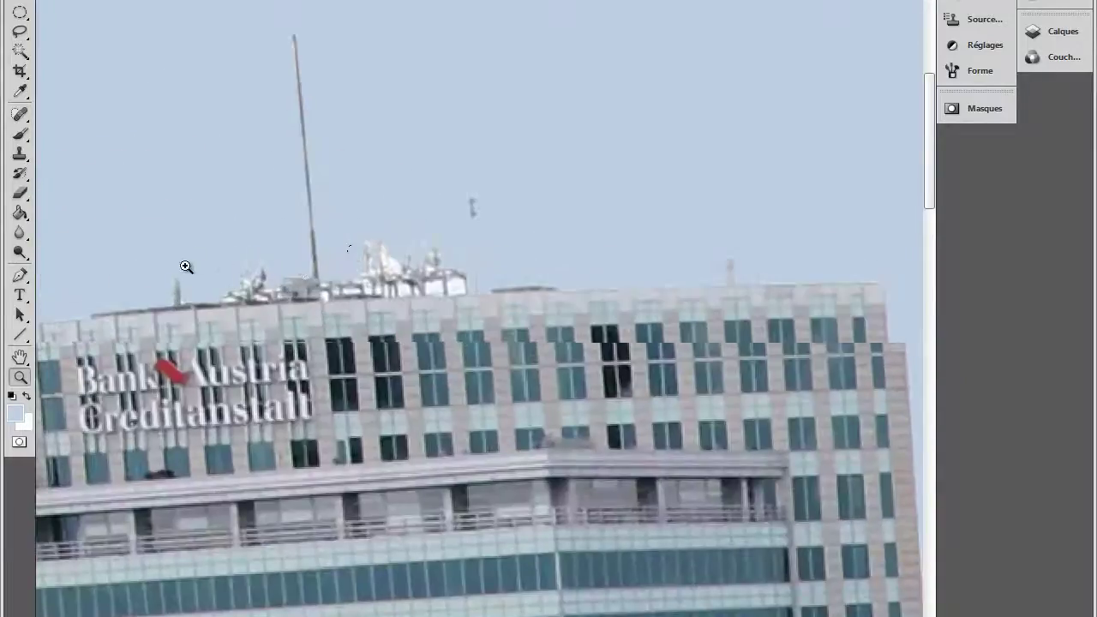
pyautogui.keyDown('alt'); pyautogui.click(410, 336); pyautogui.keyUp('alt')
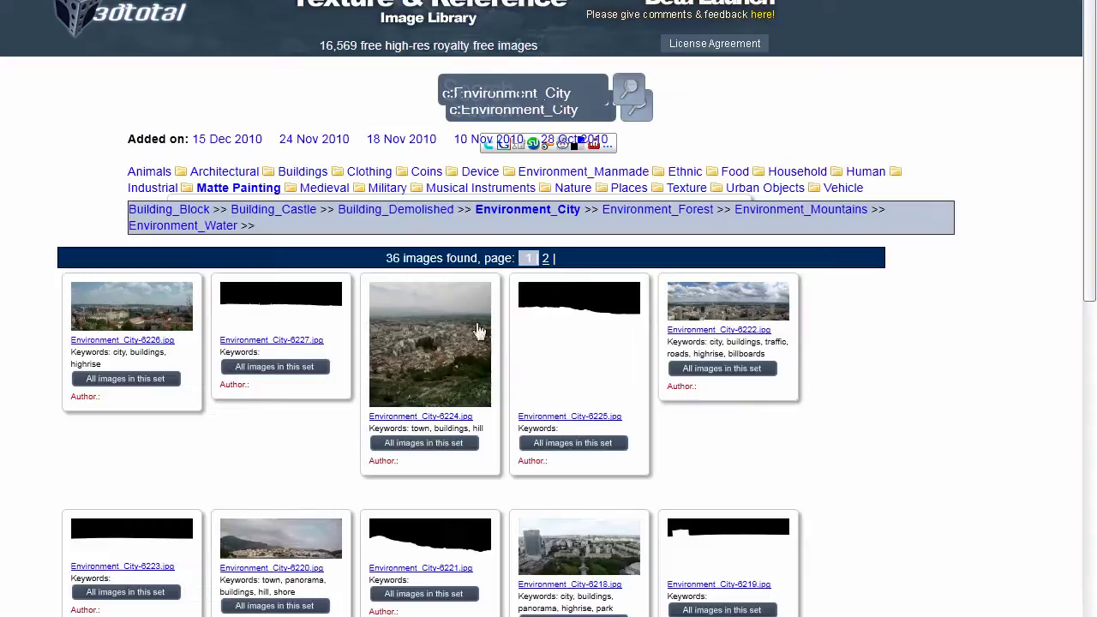
# Step: Switch to the 3dtotal site in the browser, look through the Environment_City photos and masks, and open the Environment_Mountains category
pyautogui.scroll(-3, 634, 216)
pyautogui.scroll(-2, 412, 471)
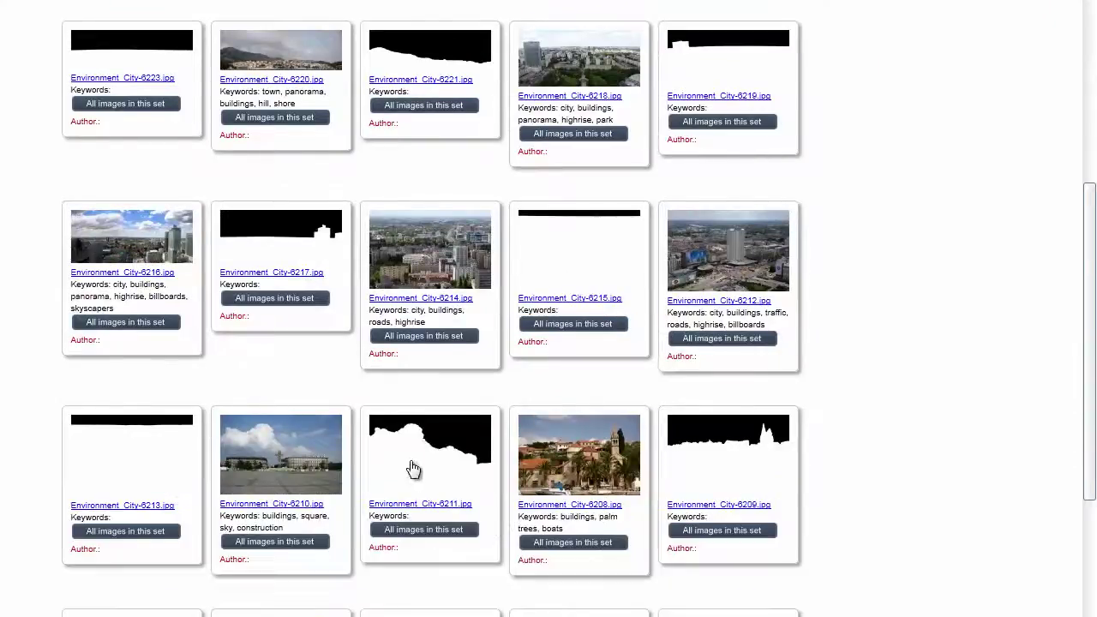
pyautogui.scroll(5, 261, 386)
pyautogui.scroll(-3, 445, 351)
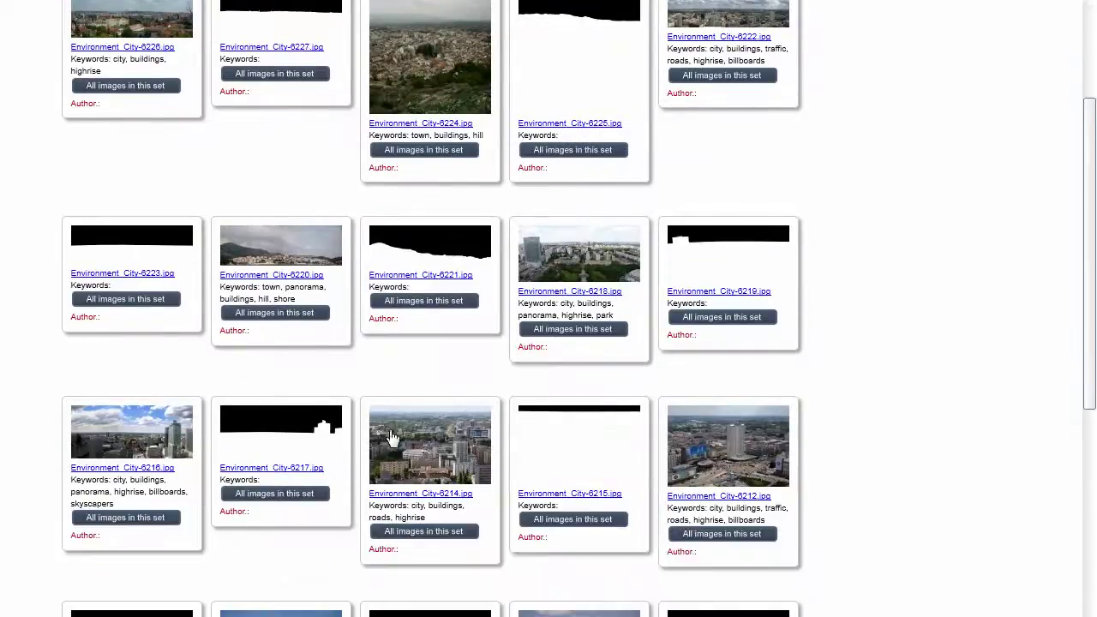
pyautogui.scroll(3, 446, 403)
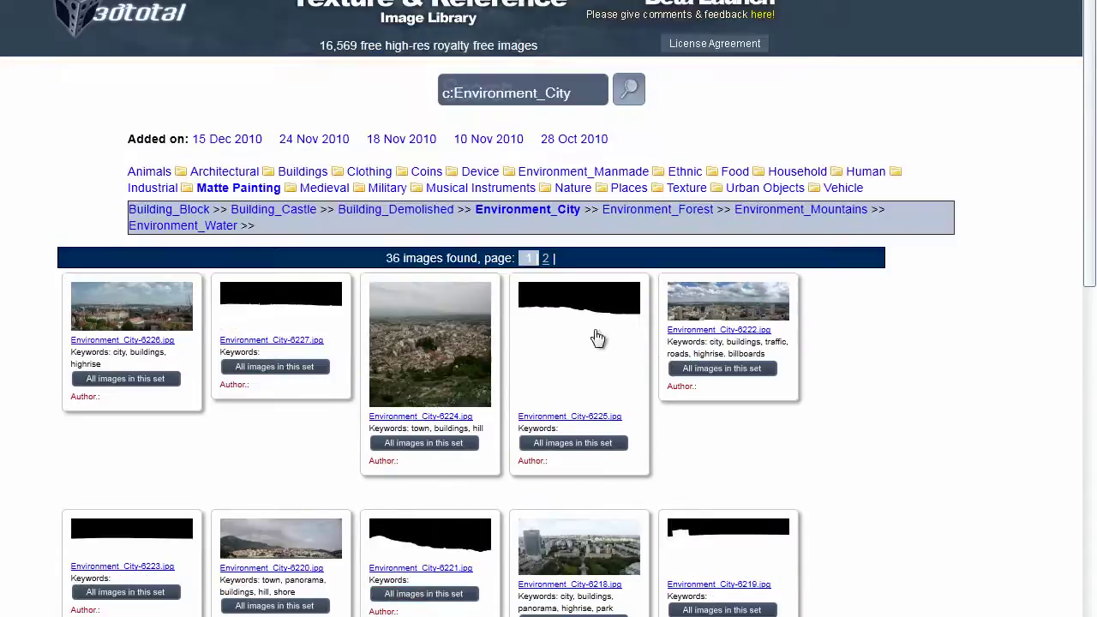
pyautogui.click(797, 210)
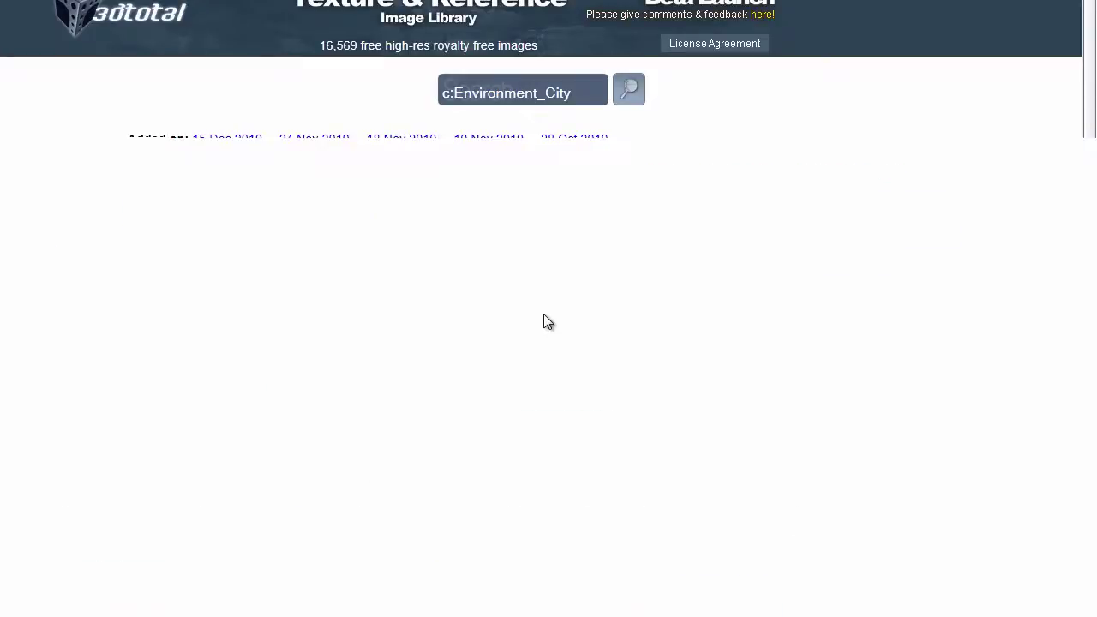
pyautogui.scroll(-1, 504, 330)
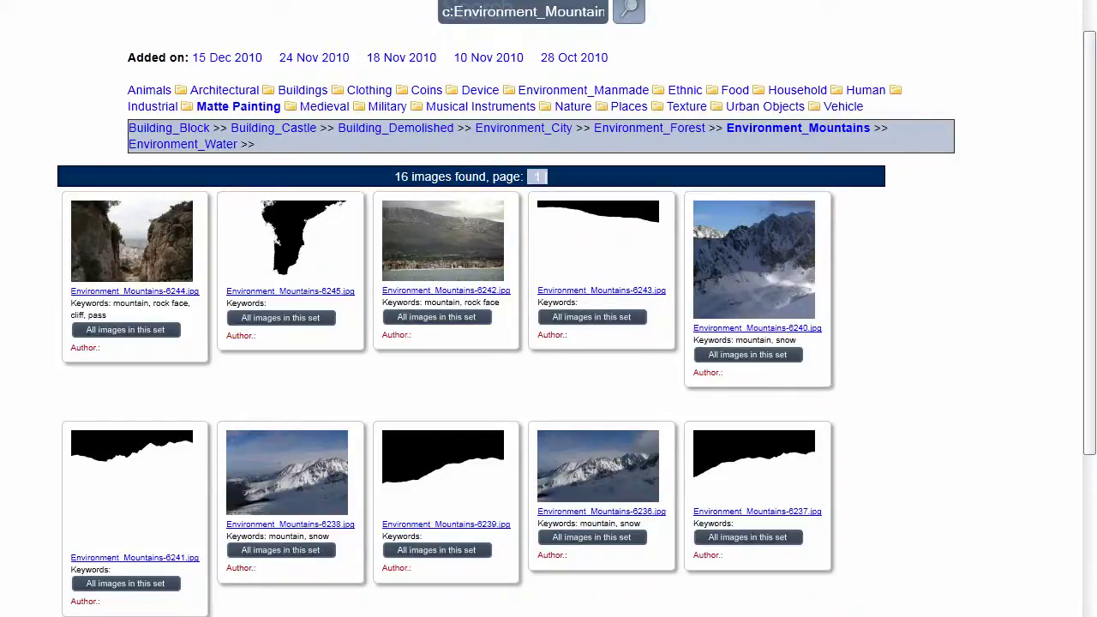
# Step: Look through the Matte Real blog's recent posts and Facebook module, and return to the 3dtotal Environment_Mountains images
pyautogui.click(248, 612)
pyautogui.moveTo(568, 382); pyautogui.dragTo(484, 384)
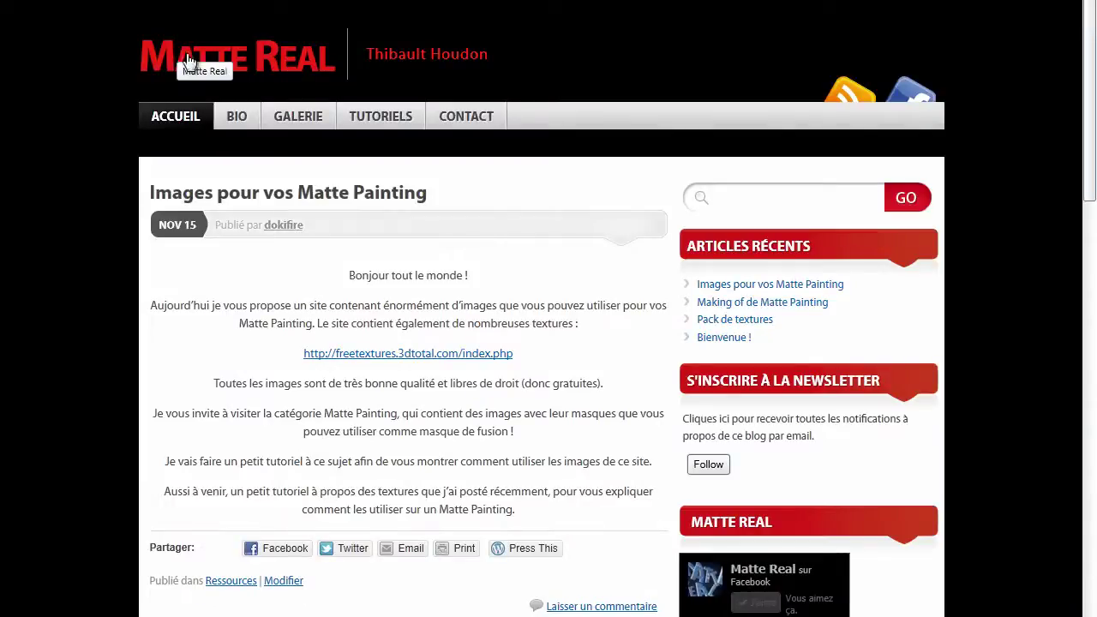
pyautogui.scroll(-1, 197, 251)
pyautogui.scroll(-4, 180, 271)
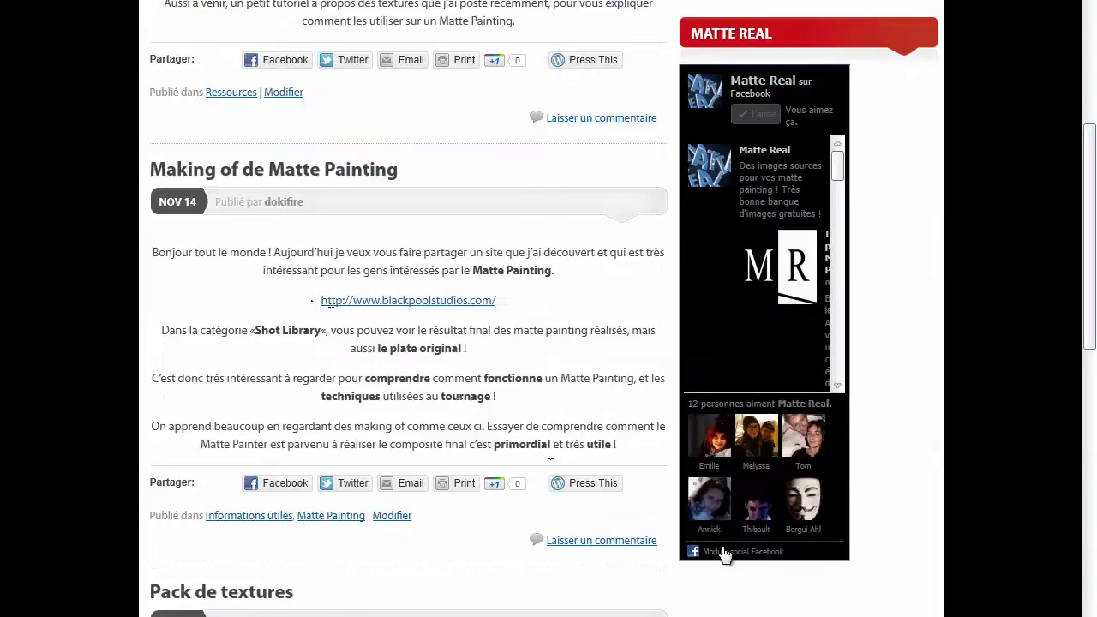
pyautogui.scroll(-1, 771, 437)
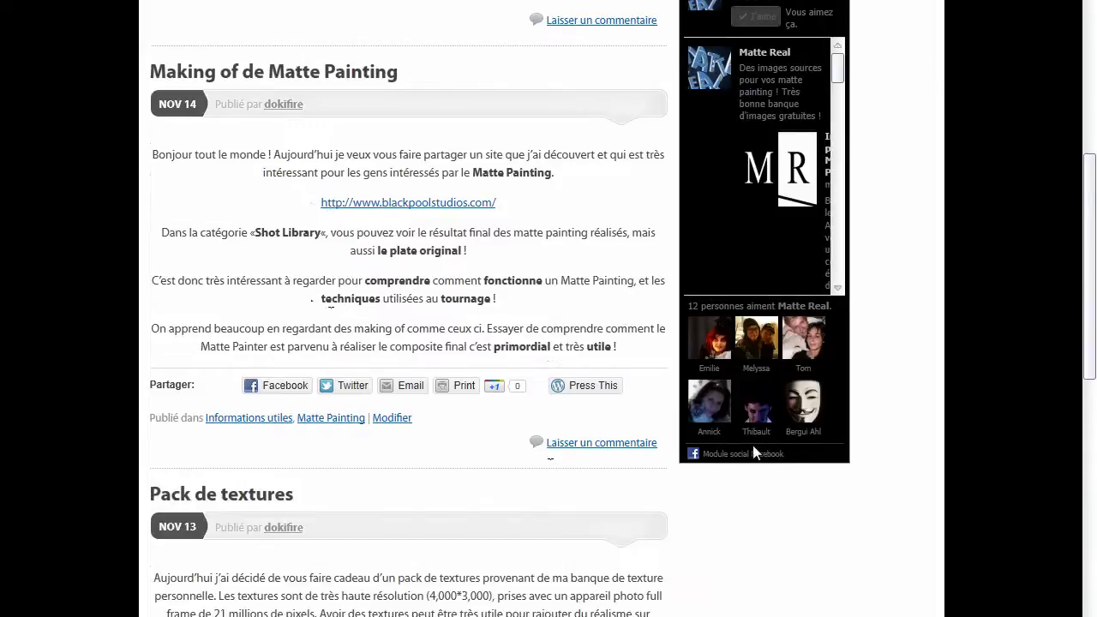
pyautogui.scroll(7, 771, 450)
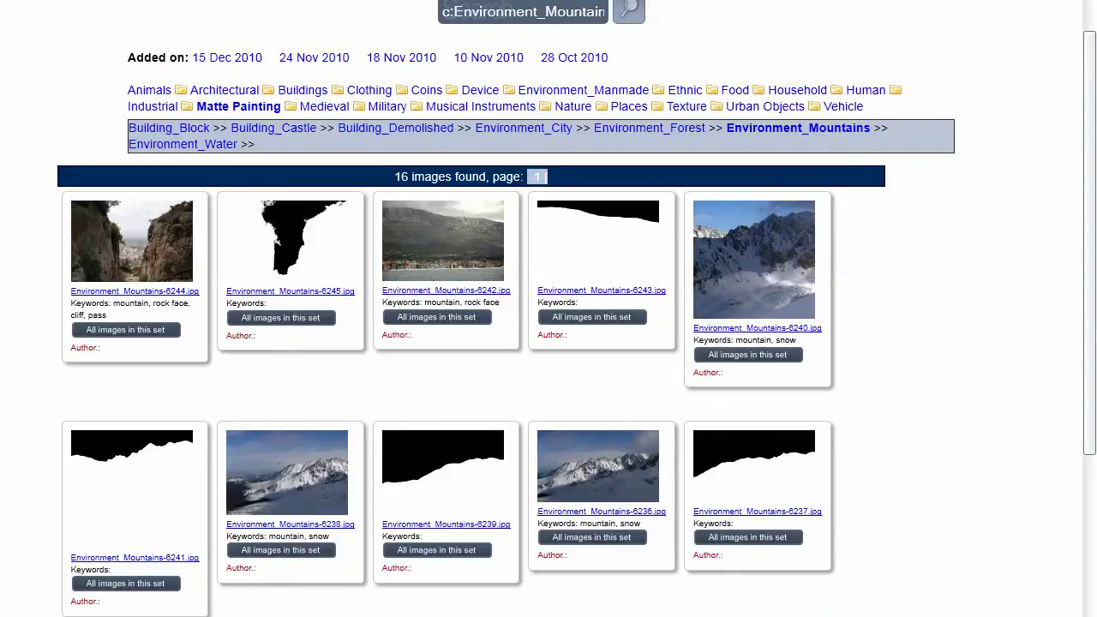
pyautogui.moveTo(249, 616)
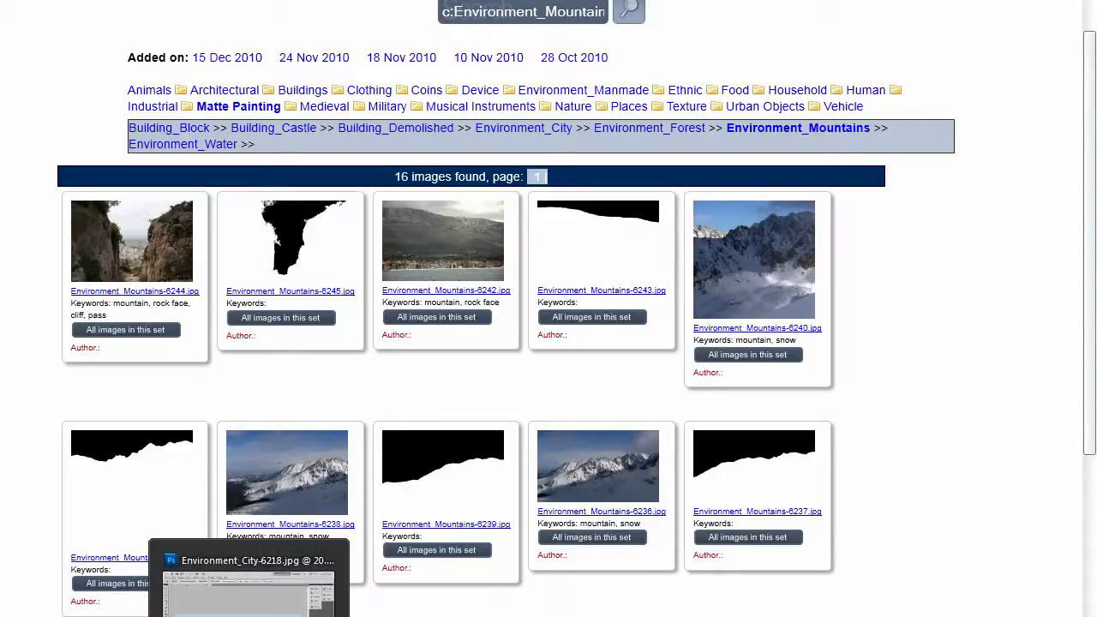